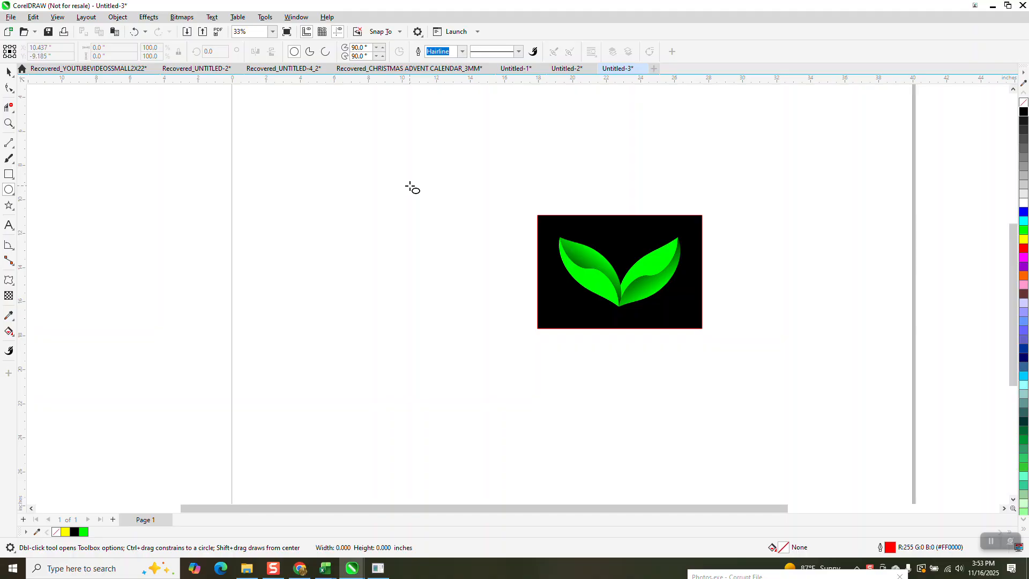
- Draw a circle about 6.4 inches across and place a copy beside it, overlapping by half its width
{"action": "key", "text": "space"}
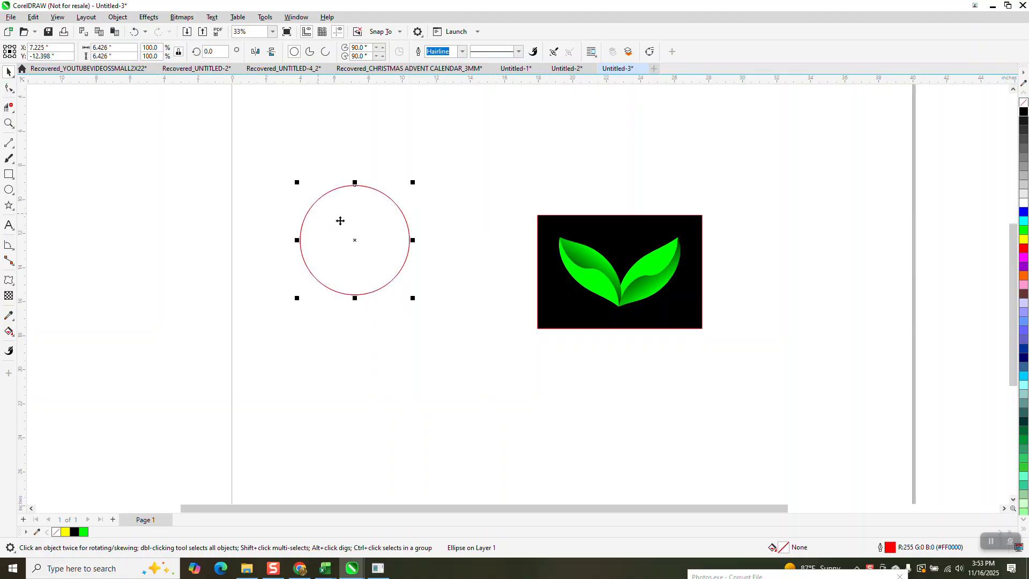
{"action": "left_click_drag", "start_coordinate": [353, 239], "coordinate": [407, 242]}
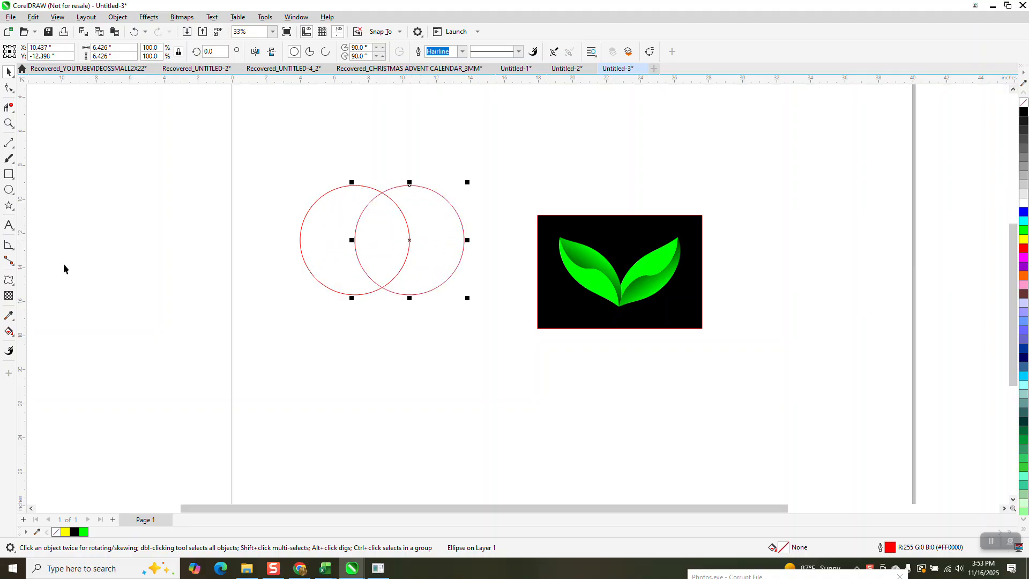
- Fill the overlap of the two circles with green using Smart Fill to create a leaf shape
{"action": "left_click", "coordinate": [9, 331]}
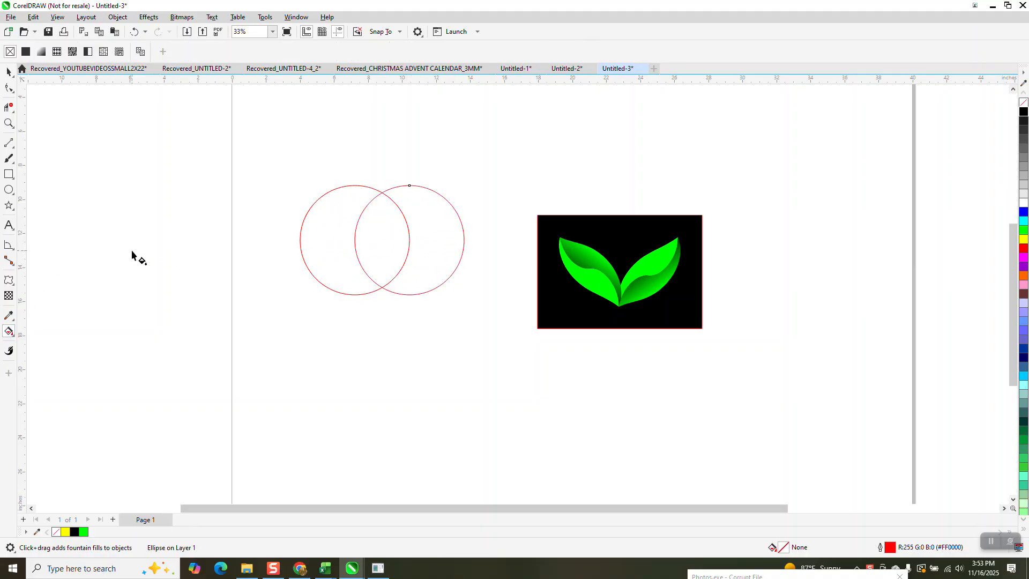
{"action": "left_click", "coordinate": [14, 336]}
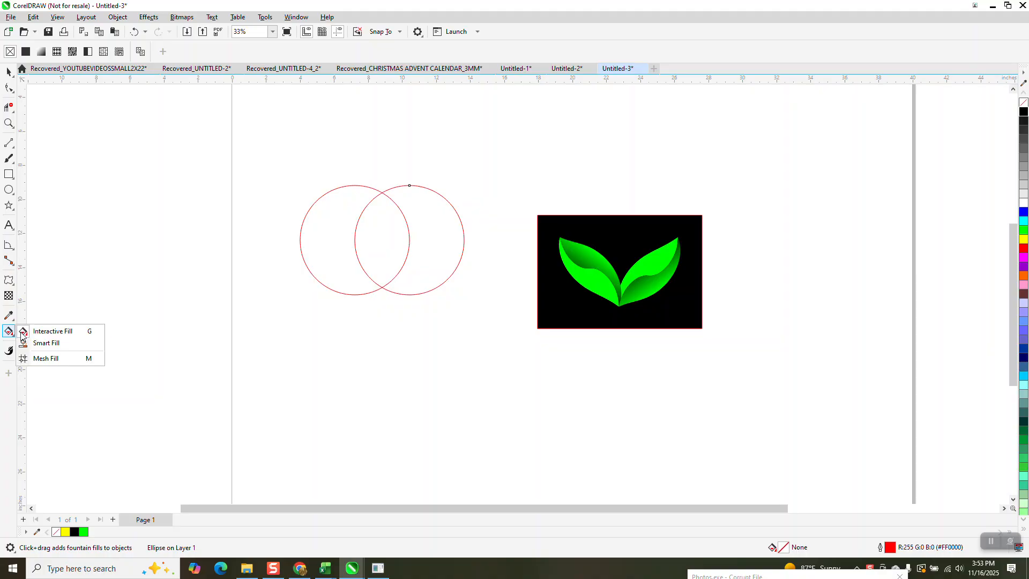
{"action": "left_click", "coordinate": [48, 345]}
{"action": "left_click", "coordinate": [356, 237]}
- Move the green leaf shape below the circles and give it no fill and a black outline
{"action": "key", "text": "space"}
{"action": "left_click", "coordinate": [388, 239]}
{"action": "left_click_drag", "start_coordinate": [388, 239], "coordinate": [301, 349]}
{"action": "left_click", "coordinate": [303, 348]}
{"action": "left_click_drag", "start_coordinate": [326, 349], "coordinate": [311, 349]}
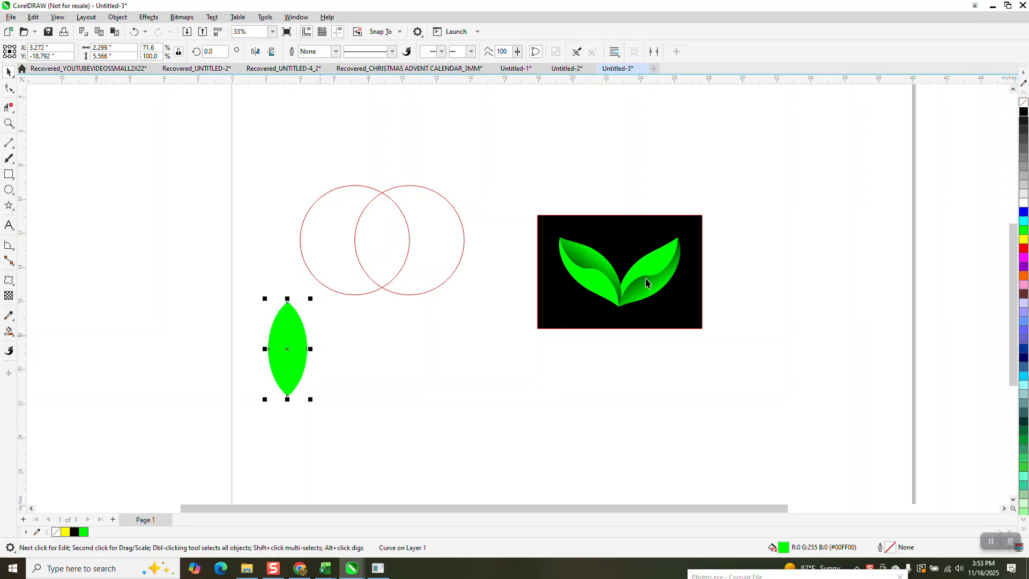
{"action": "left_click", "coordinate": [1023, 102]}
{"action": "right_click", "coordinate": [1024, 111]}
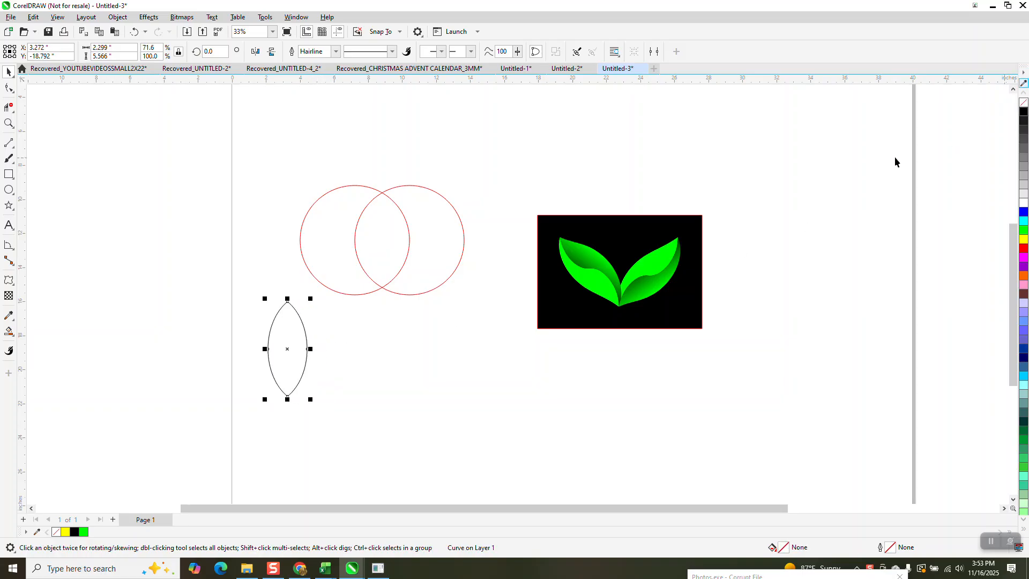
- Move the black-background leaf sample aside and centre the leaf outline on the page
{"action": "left_click_drag", "start_coordinate": [510, 195], "coordinate": [847, 406]}
{"action": "left_click_drag", "start_coordinate": [643, 274], "coordinate": [872, 301]}
{"action": "left_click", "coordinate": [270, 356]}
{"action": "key", "text": "p"}
- Draw a vertical line about 12.1 inches long and centre it on the page through the leaf outline
{"action": "left_click", "coordinate": [9, 143]}
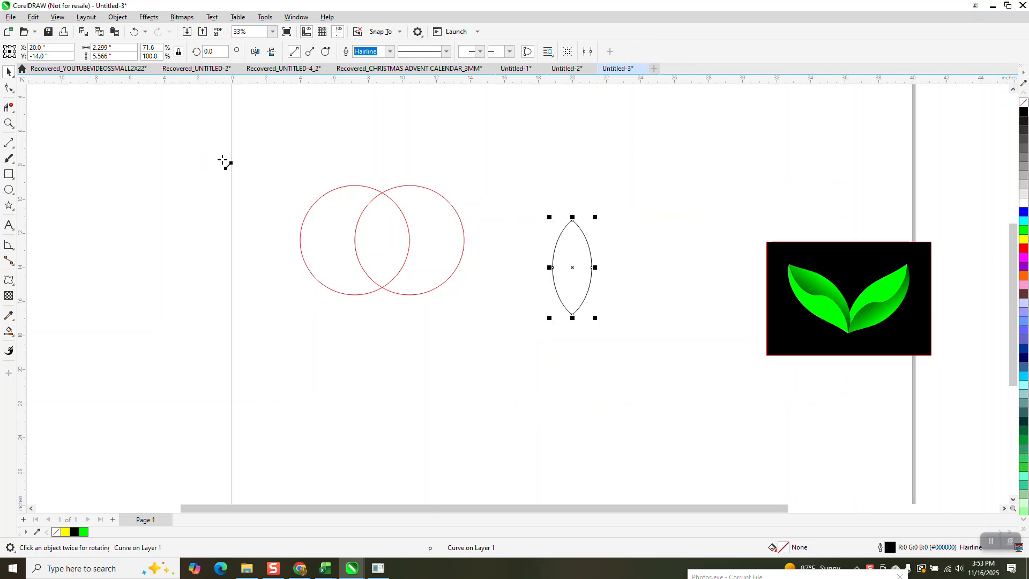
{"action": "left_click_drag", "start_coordinate": [234, 177], "coordinate": [245, 374]}
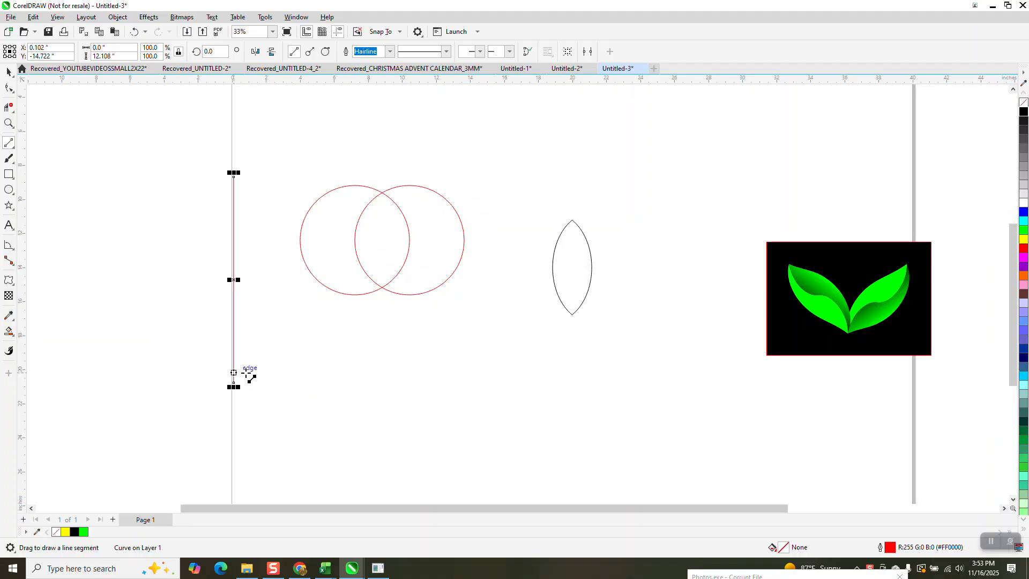
{"action": "key", "text": "p"}
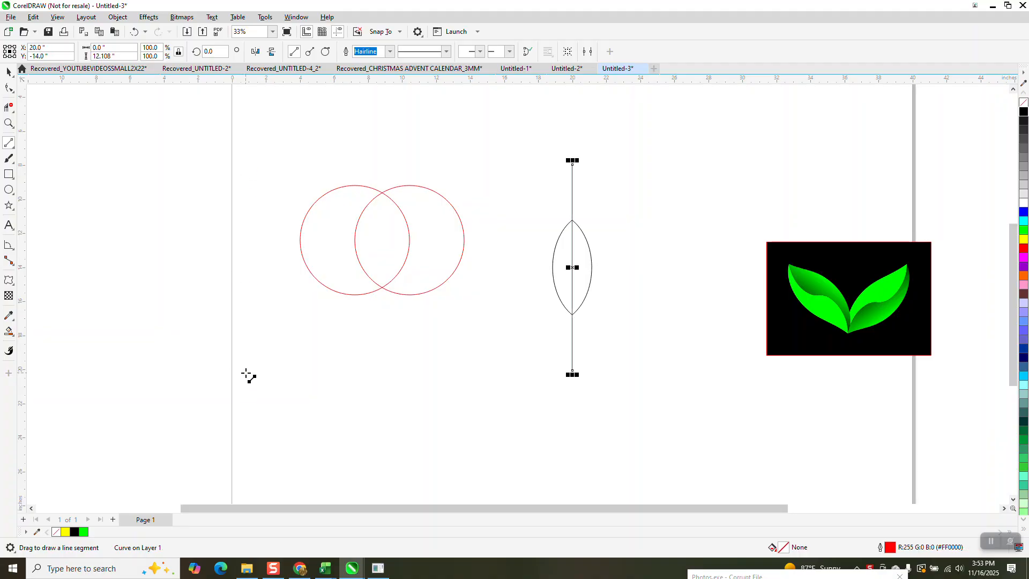
- Delete the segments of the vertical line that extend above and below the leaf outline
{"action": "left_click", "coordinate": [9, 108]}
{"action": "left_click", "coordinate": [572, 187]}
{"action": "left_click", "coordinate": [572, 343]}
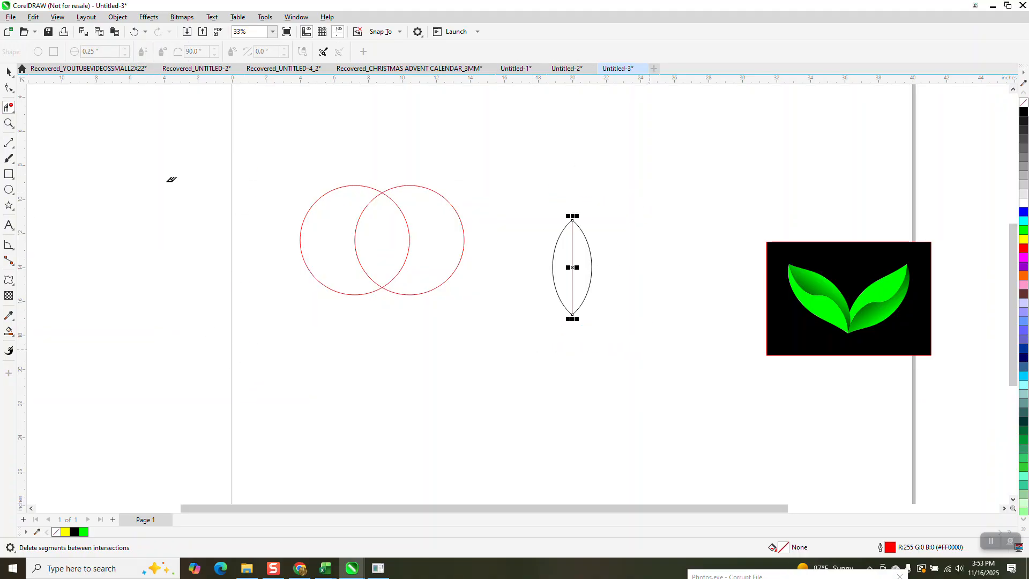
- Give the leaf outline and its centre line a black outline colour and group the two objects
{"action": "key", "text": "space"}
{"action": "left_click_drag", "start_coordinate": [519, 186], "coordinate": [658, 368]}
{"action": "right_click", "coordinate": [1024, 113]}
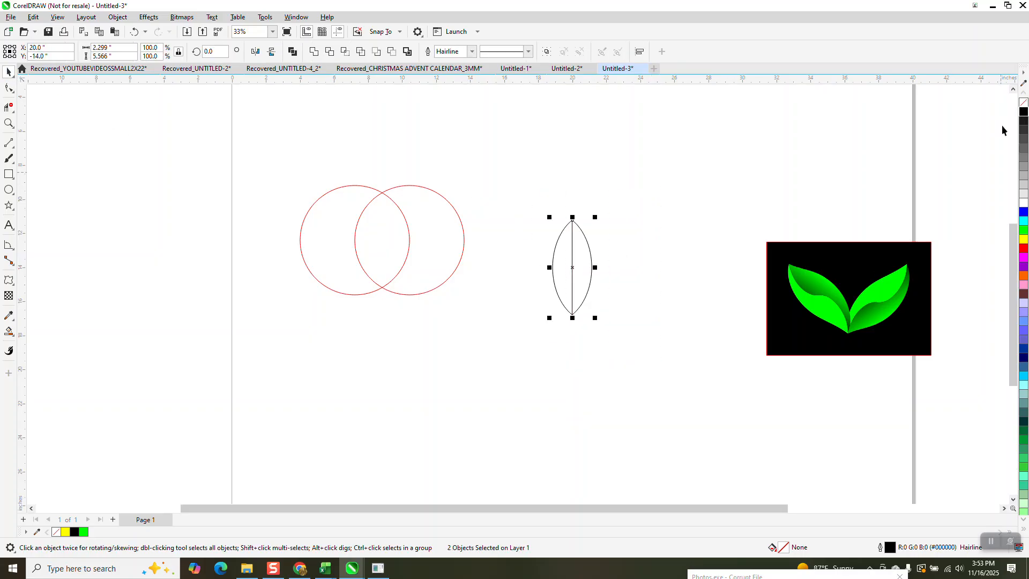
{"action": "left_click", "coordinate": [119, 17]}
{"action": "mouse_move", "coordinate": [249, 199]}
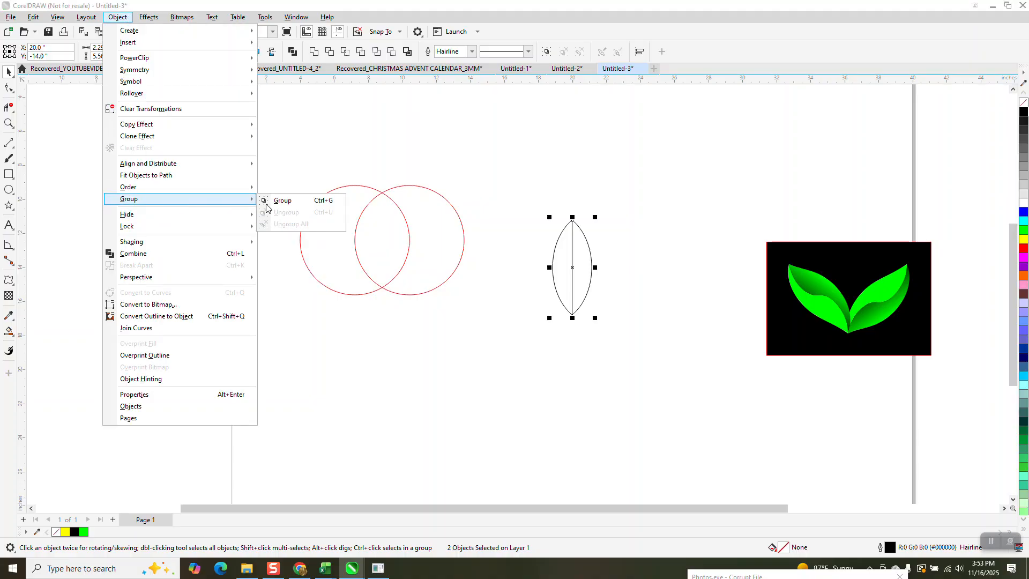
{"action": "left_click", "coordinate": [280, 201]}
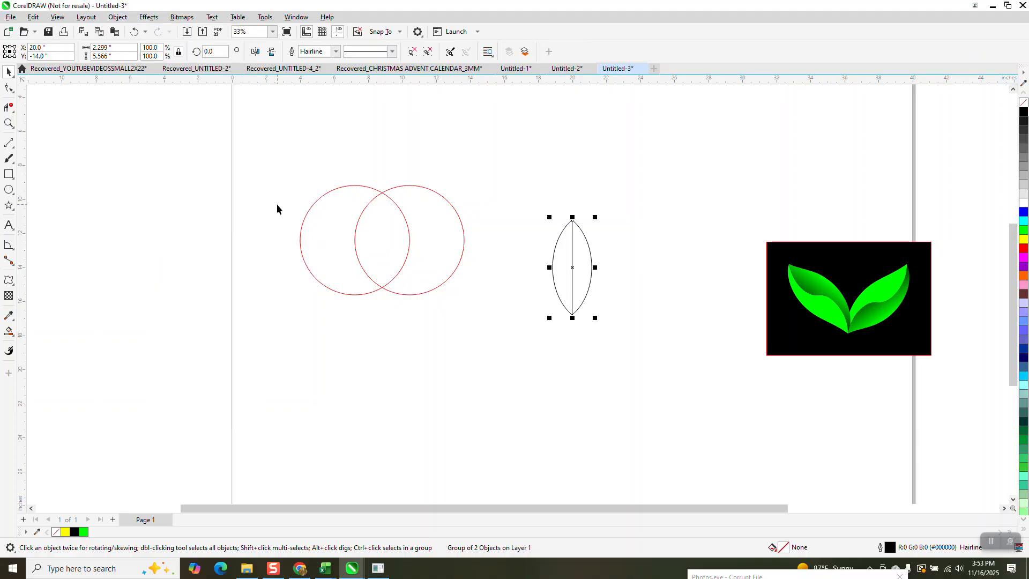
- Apply a Twister distortion of about 54 degrees around the centre of the grouped leaf
{"action": "left_click", "coordinate": [14, 286]}
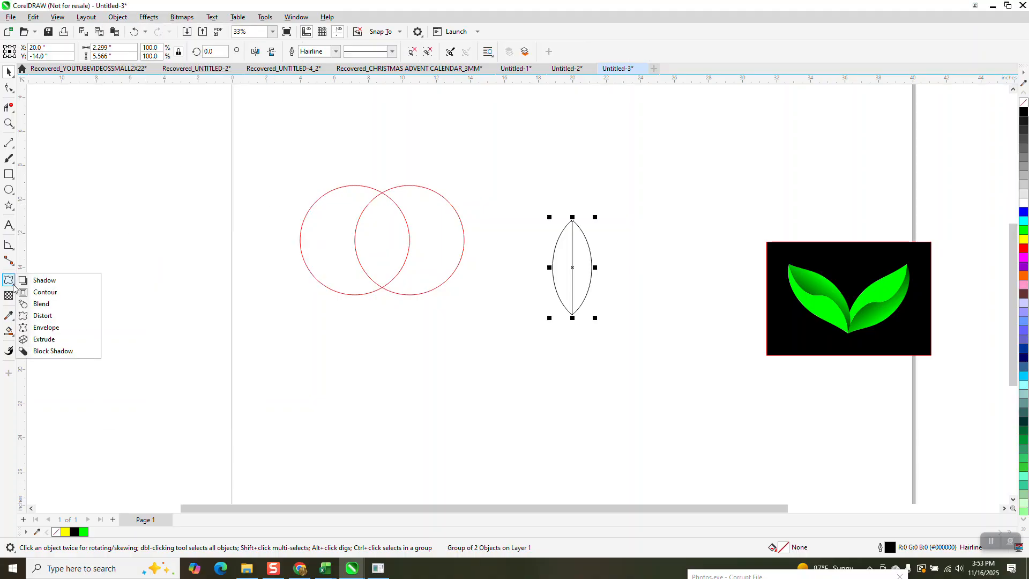
{"action": "left_click", "coordinate": [42, 316]}
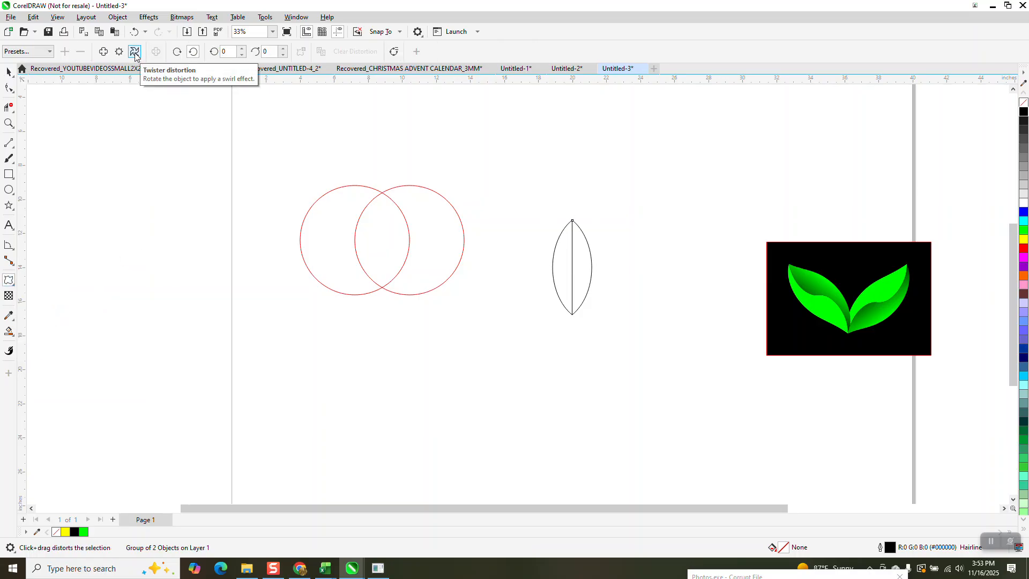
{"action": "left_click", "coordinate": [135, 52]}
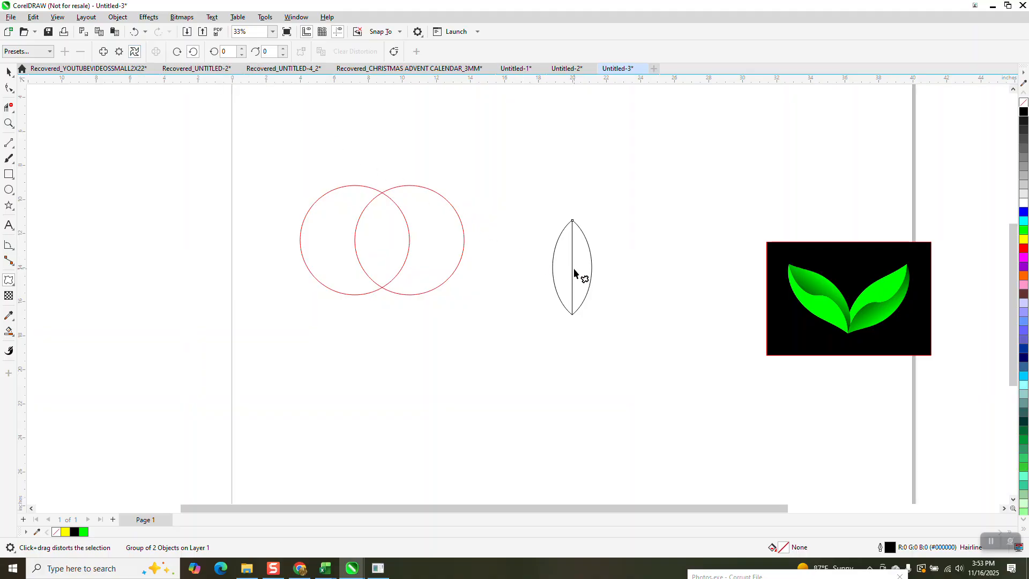
{"action": "left_click_drag", "start_coordinate": [574, 266], "coordinate": [589, 239]}
- Increase the leaf's twister distortion to an additional rotation of 80 degrees
{"action": "key", "text": "z"}
{"action": "left_click_drag", "start_coordinate": [542, 208], "coordinate": [662, 352]}
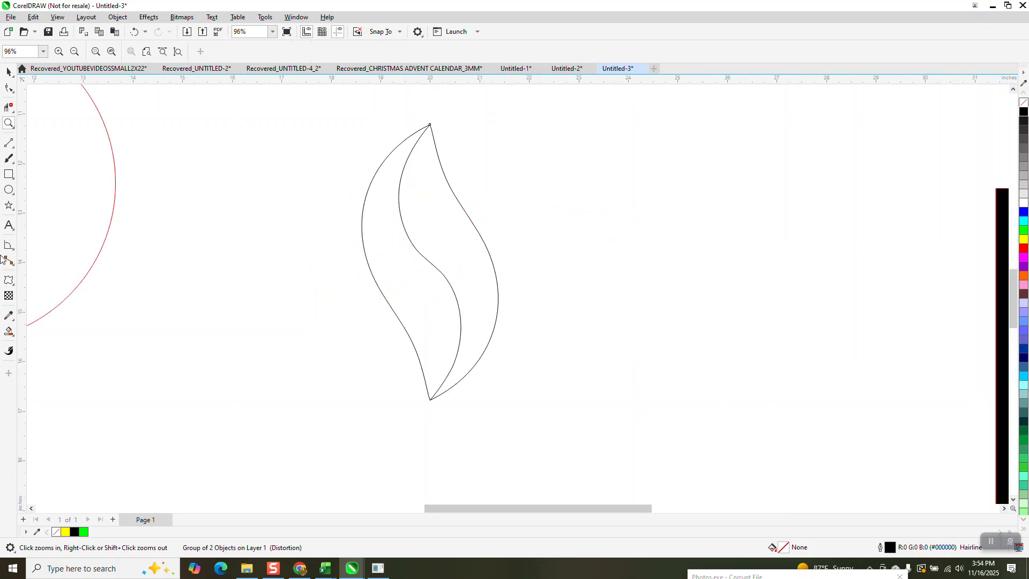
{"action": "left_click", "coordinate": [9, 332]}
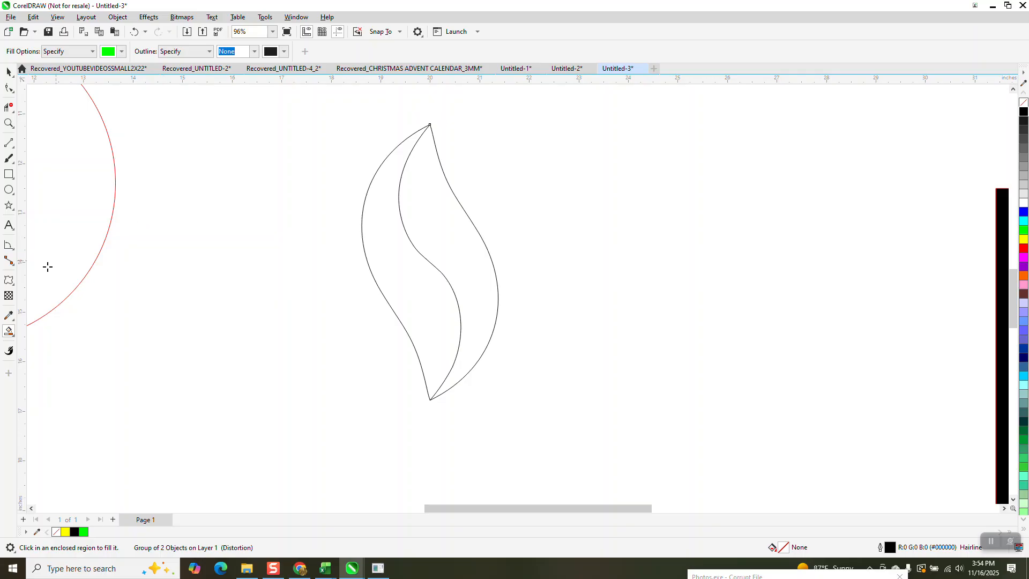
{"action": "left_click", "coordinate": [9, 279]}
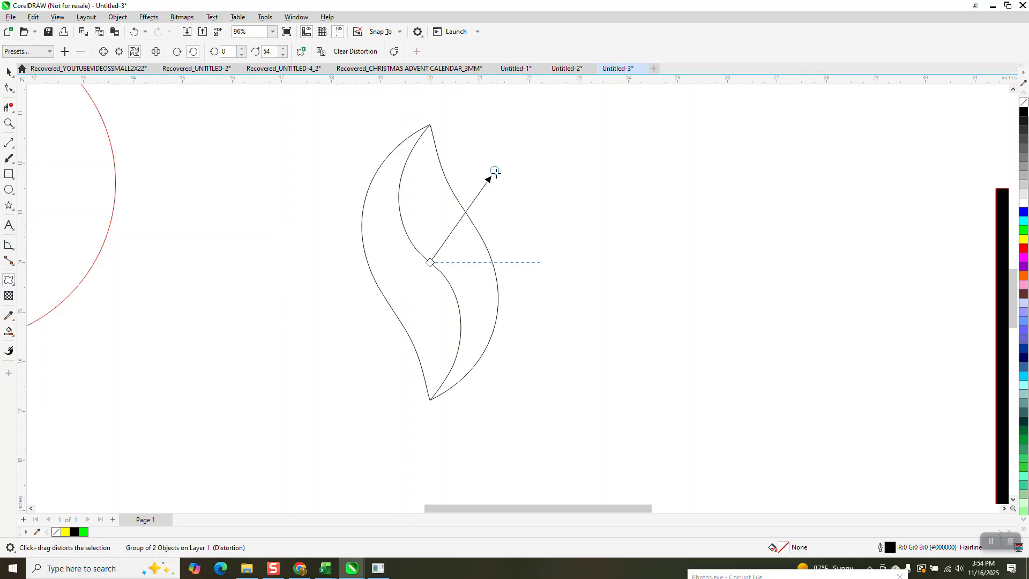
{"action": "left_click_drag", "start_coordinate": [495, 172], "coordinate": [449, 140]}
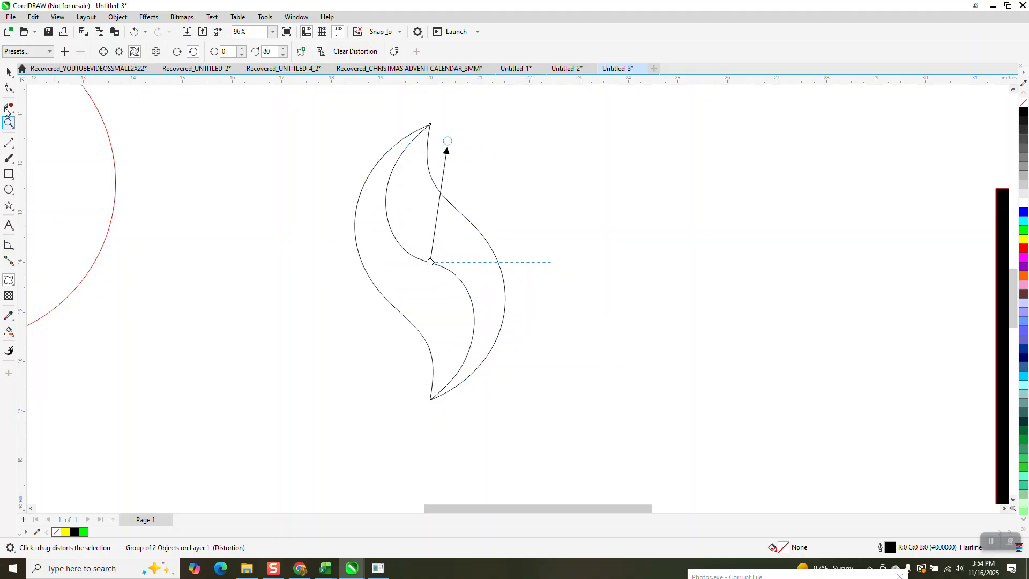
{"action": "left_click", "coordinate": [8, 71]}
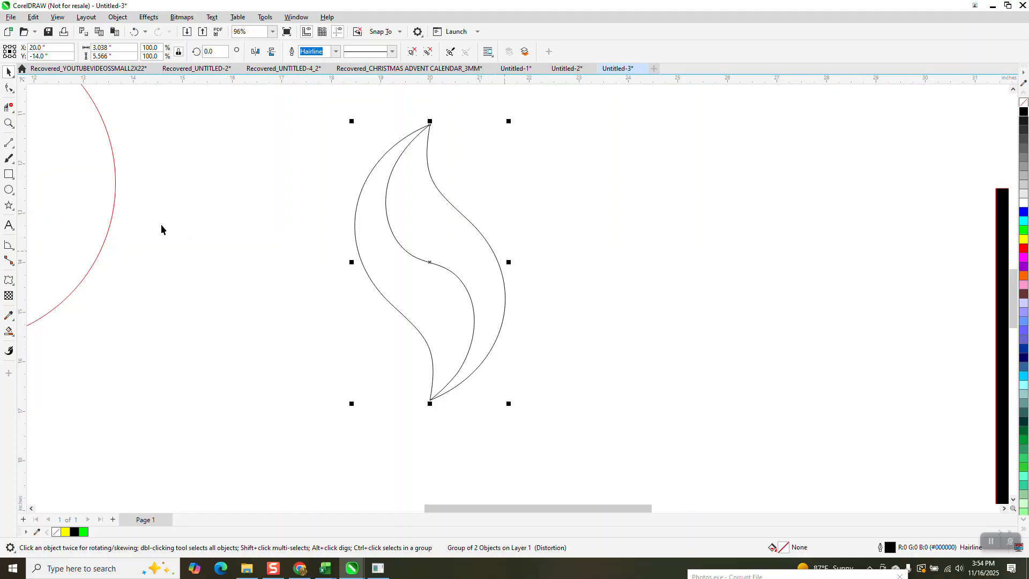
- Smart Fill the right half of the twisted leaf with green and move it beside the outline
{"action": "left_click", "coordinate": [9, 331]}
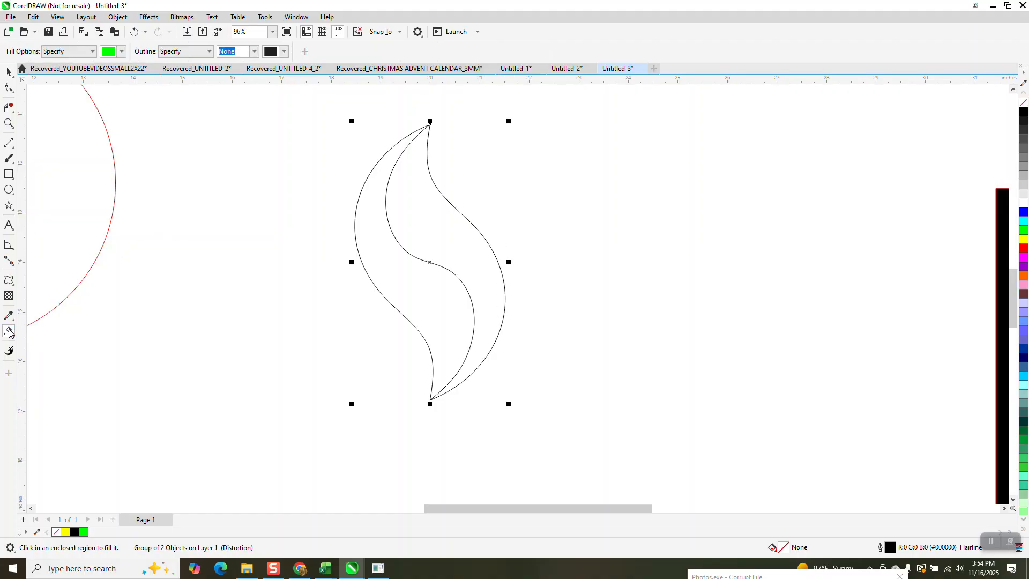
{"action": "left_click", "coordinate": [469, 254]}
{"action": "key", "text": "space"}
{"action": "left_click_drag", "start_coordinate": [457, 248], "coordinate": [706, 261]}
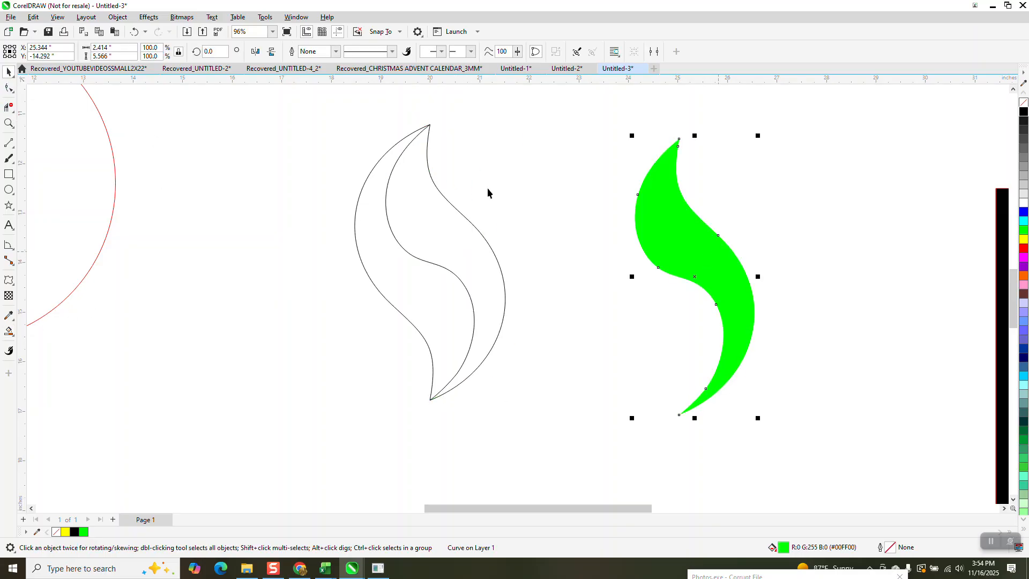
- Mirror a copy of the green half horizontally and vertically and fit it against the original to complete the leaf
{"action": "left_click", "coordinate": [254, 52]}
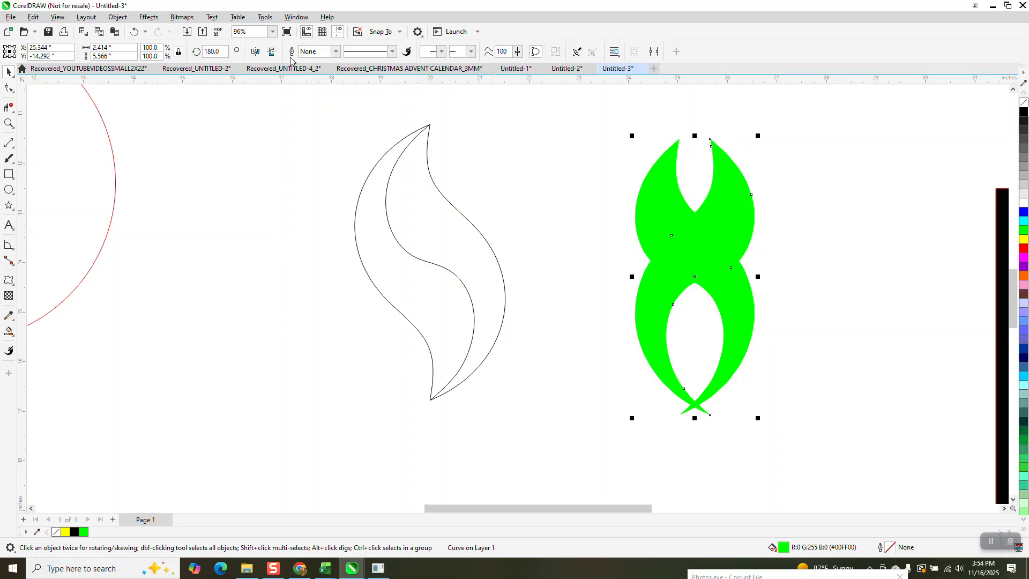
{"action": "left_click", "coordinate": [272, 52]}
{"action": "left_click_drag", "start_coordinate": [655, 276], "coordinate": [591, 303]}
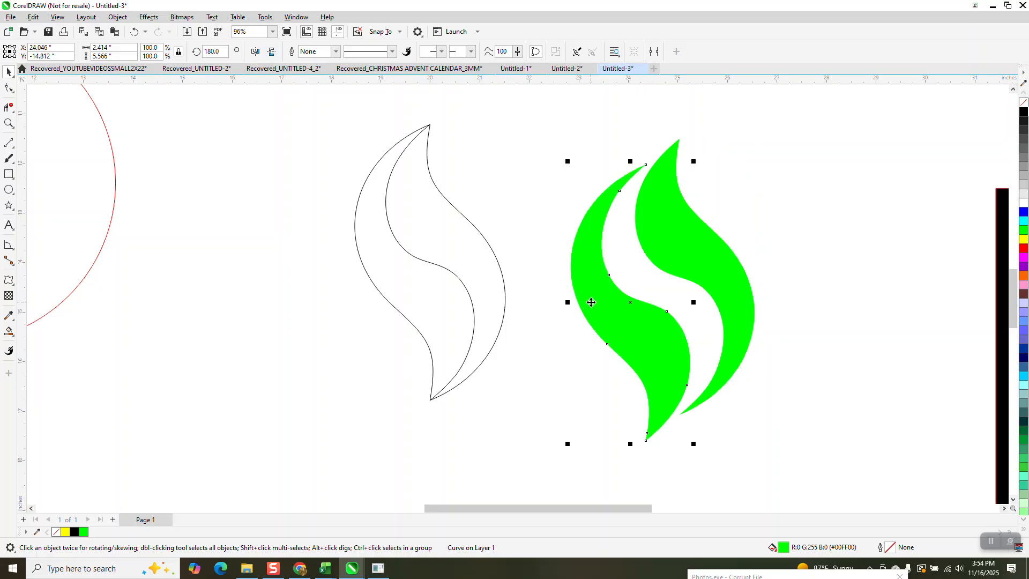
{"action": "left_click_drag", "start_coordinate": [678, 345], "coordinate": [711, 321]}
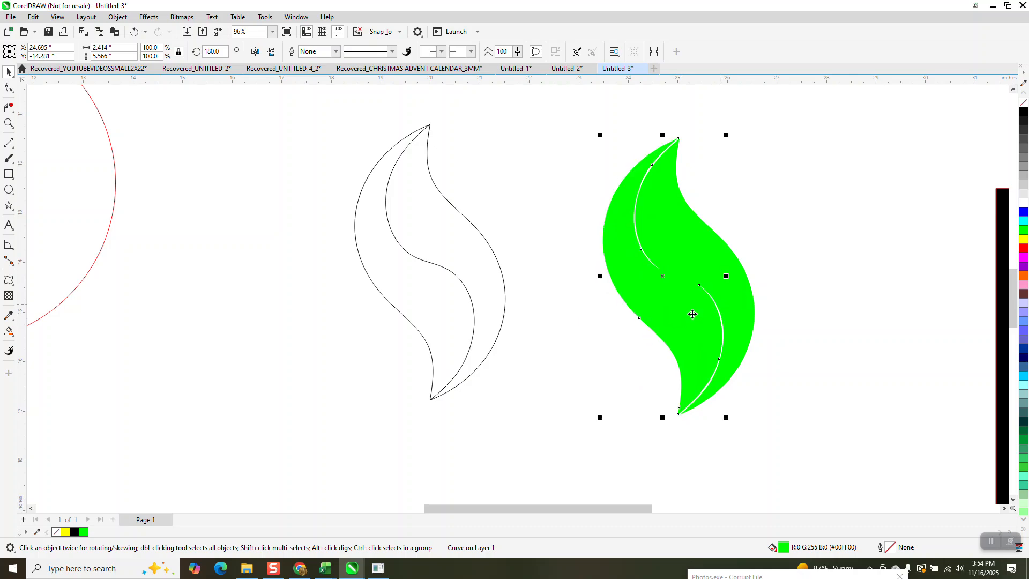
{"action": "left_click_drag", "start_coordinate": [687, 316], "coordinate": [644, 331]}
{"action": "left_click_drag", "start_coordinate": [641, 428], "coordinate": [680, 418]}
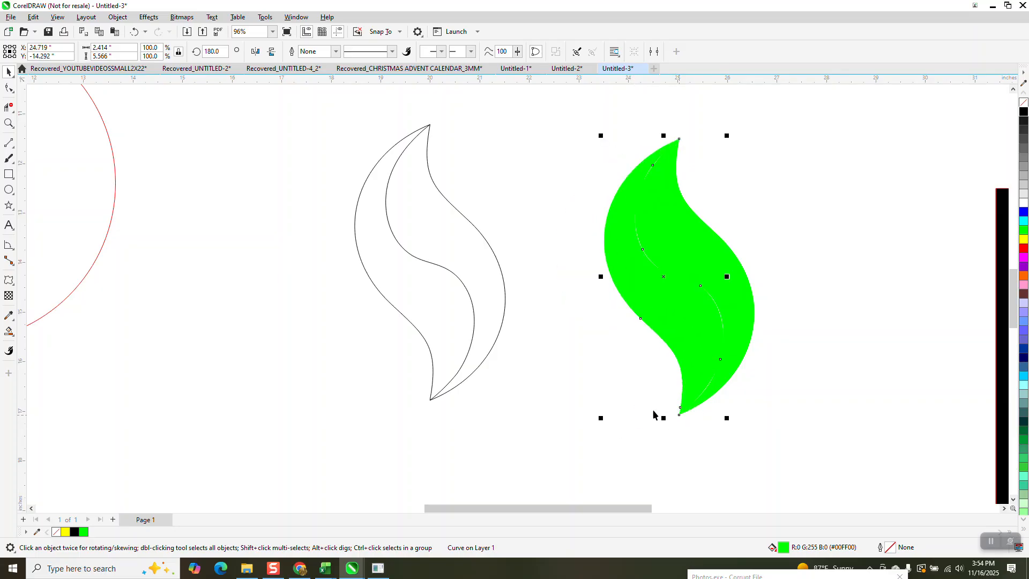
- Delete both green leaf halves beside the twisted outline
{"action": "scroll", "coordinate": [636, 396], "scroll_direction": "down", "scroll_amount": 2}
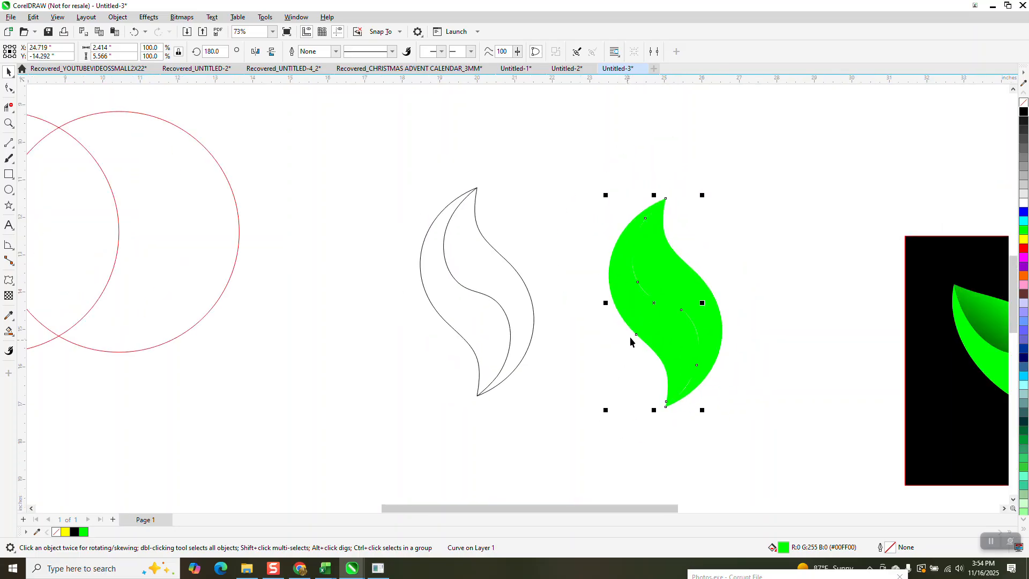
{"action": "key", "text": "Delete"}
{"action": "left_click", "coordinate": [696, 292]}
{"action": "key", "text": "Delete"}
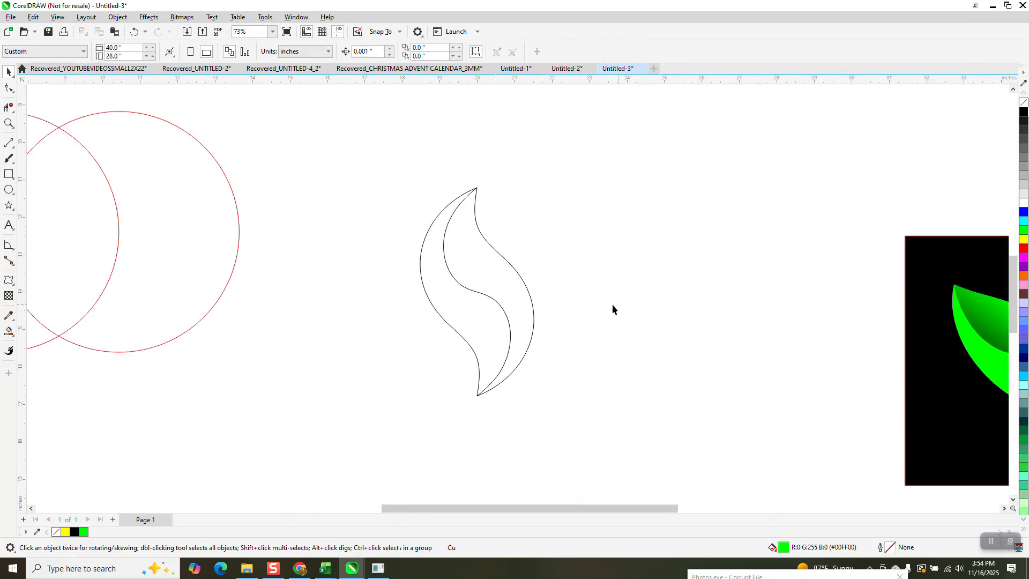
- Fill both halves of the twisted leaf outline with green in place using Smart Fill
{"action": "left_click", "coordinate": [11, 335]}
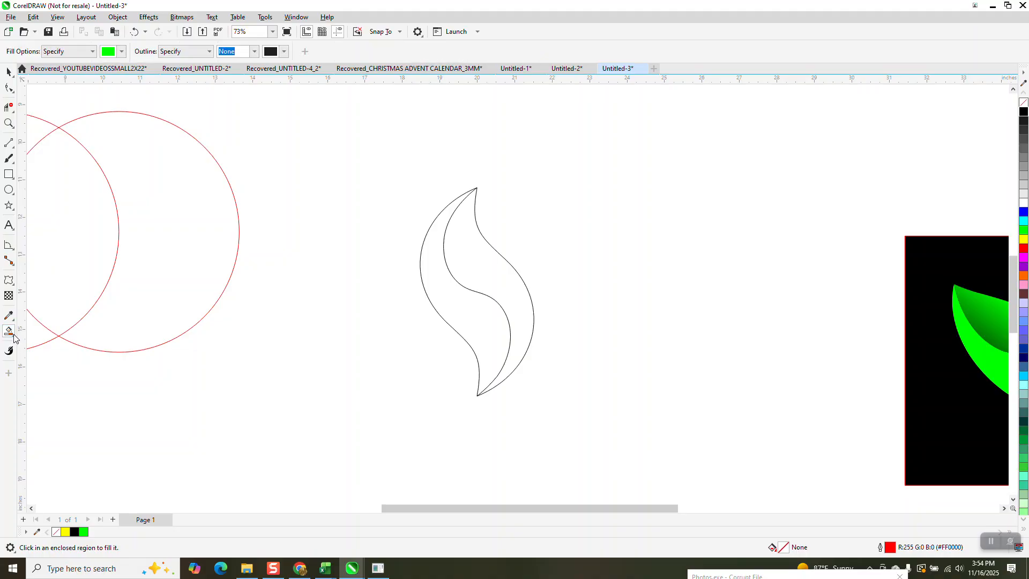
{"action": "left_click", "coordinate": [466, 272]}
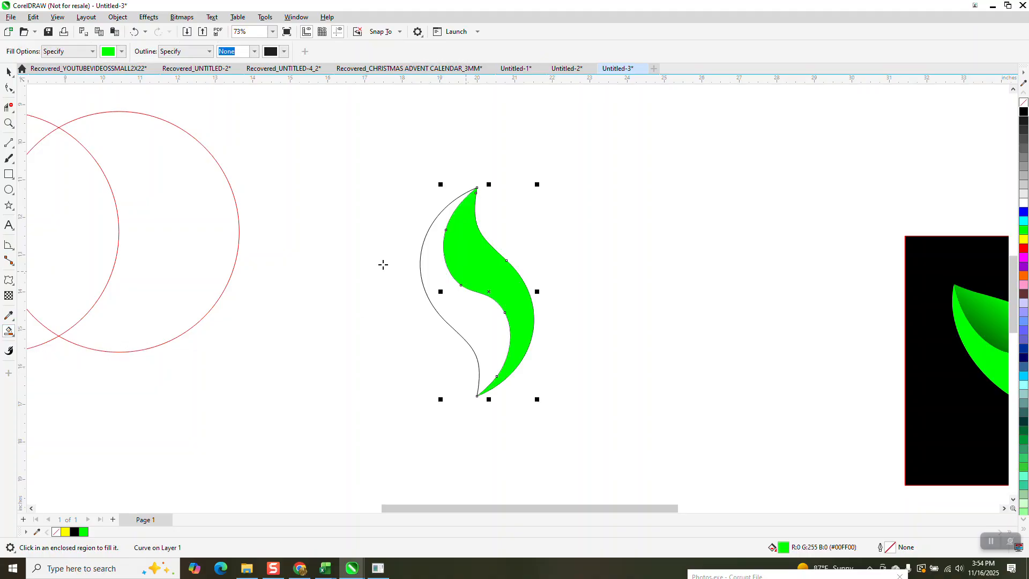
{"action": "left_click", "coordinate": [463, 324]}
- Apply green-to-white fountain fills to both leaf halves, running diagonally from the right edge to beyond the left edge
{"action": "mouse_move", "coordinate": [8, 333]}
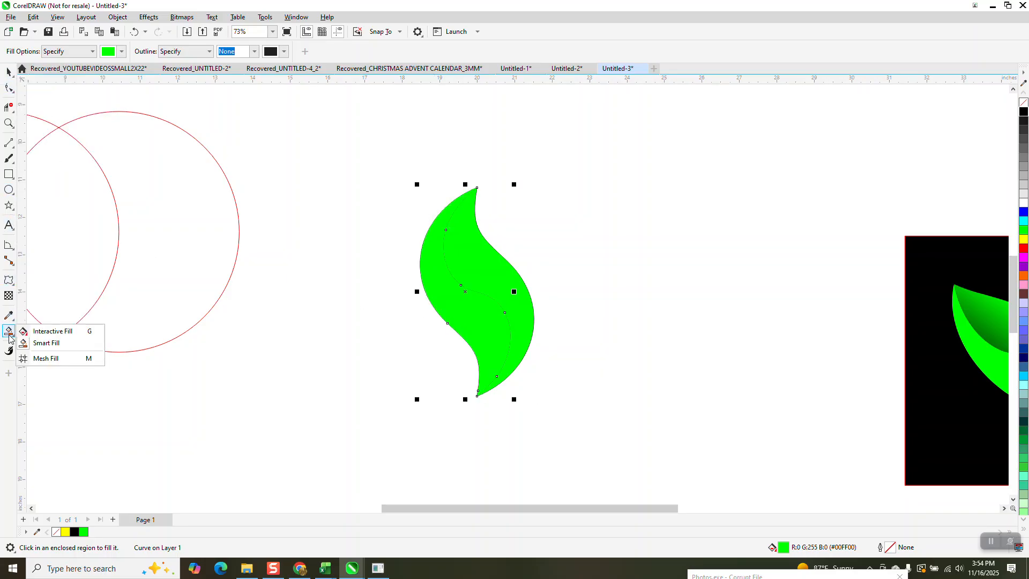
{"action": "left_click", "coordinate": [32, 331]}
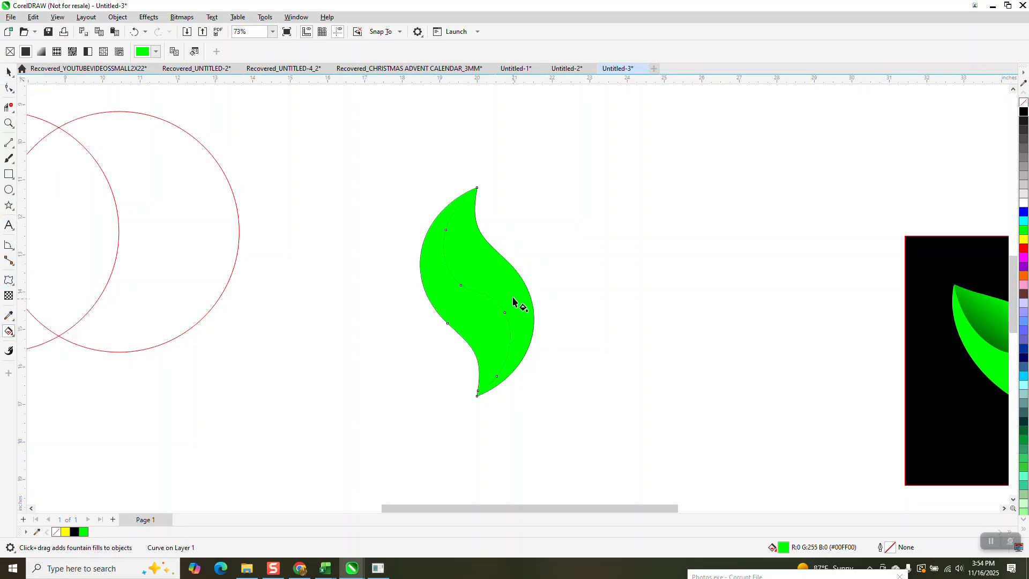
{"action": "left_click_drag", "start_coordinate": [512, 273], "coordinate": [386, 326]}
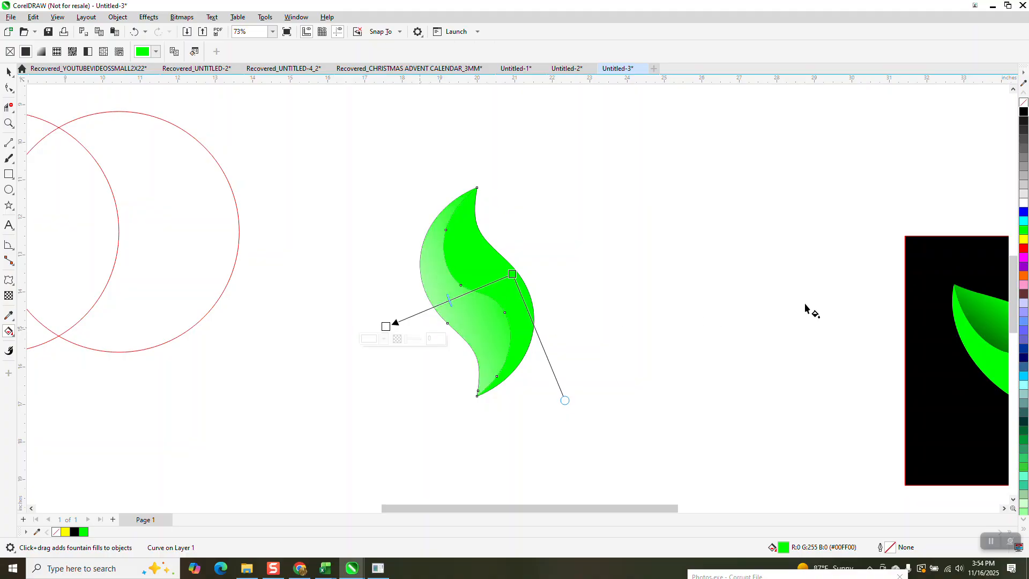
{"action": "left_click_drag", "start_coordinate": [513, 275], "coordinate": [409, 335]}
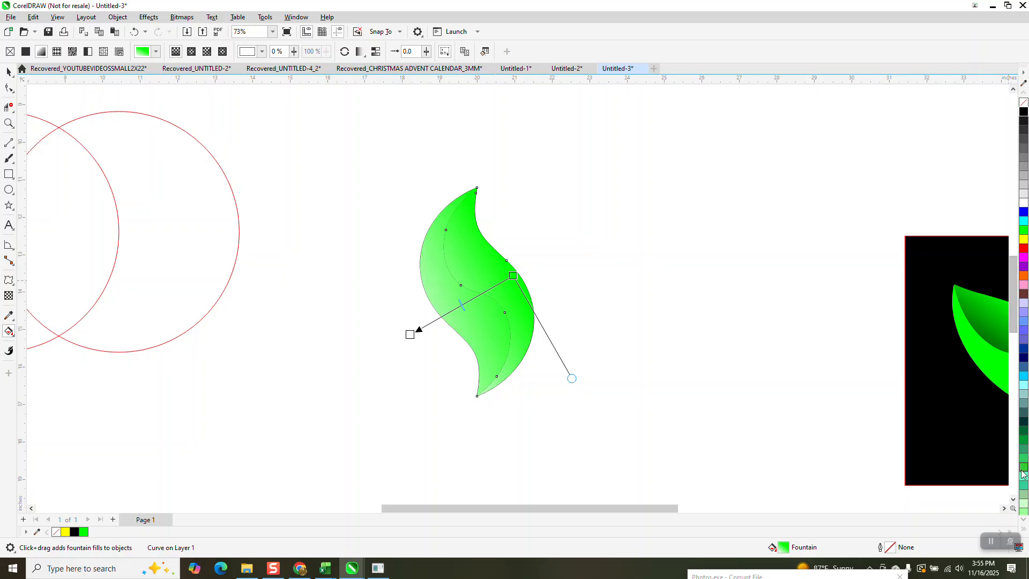
- End the right leaf half's fountain fill in teal green and shorten the gradient to stop just past the middle seam
{"action": "left_click_drag", "start_coordinate": [1024, 455], "coordinate": [455, 310]}
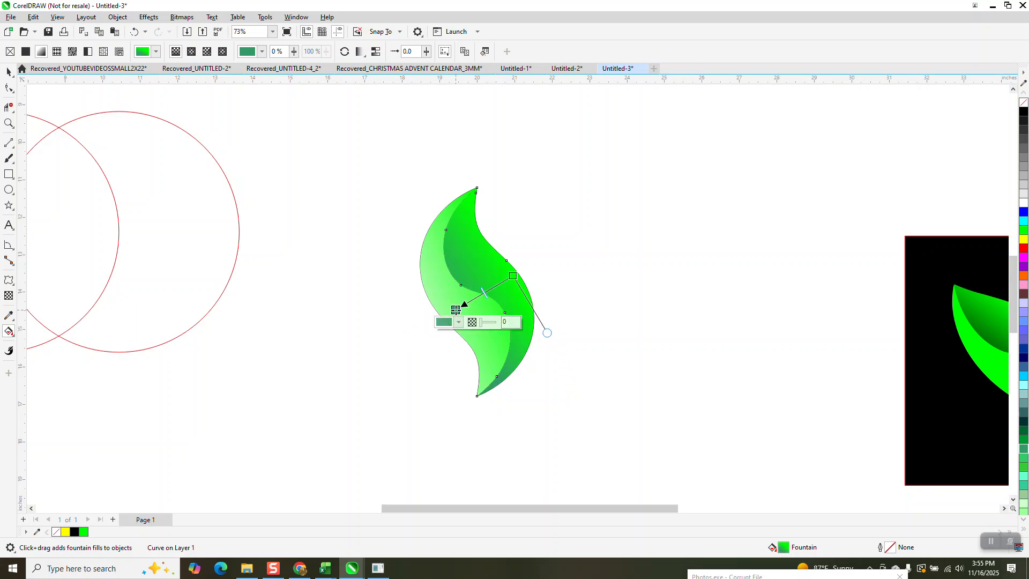
- Run the left leaf half's fountain fill from bright green at its lower outer edge to dark green beyond the leaf's right edge
{"action": "left_click", "coordinate": [478, 336]}
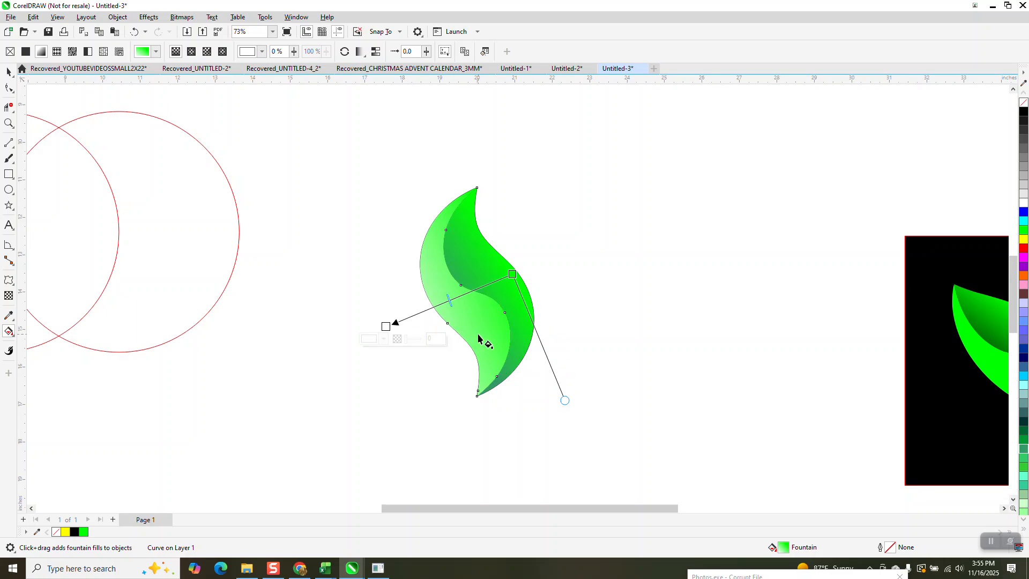
{"action": "left_click", "coordinate": [9, 74]}
{"action": "left_click", "coordinate": [172, 200]}
{"action": "left_click", "coordinate": [445, 301]}
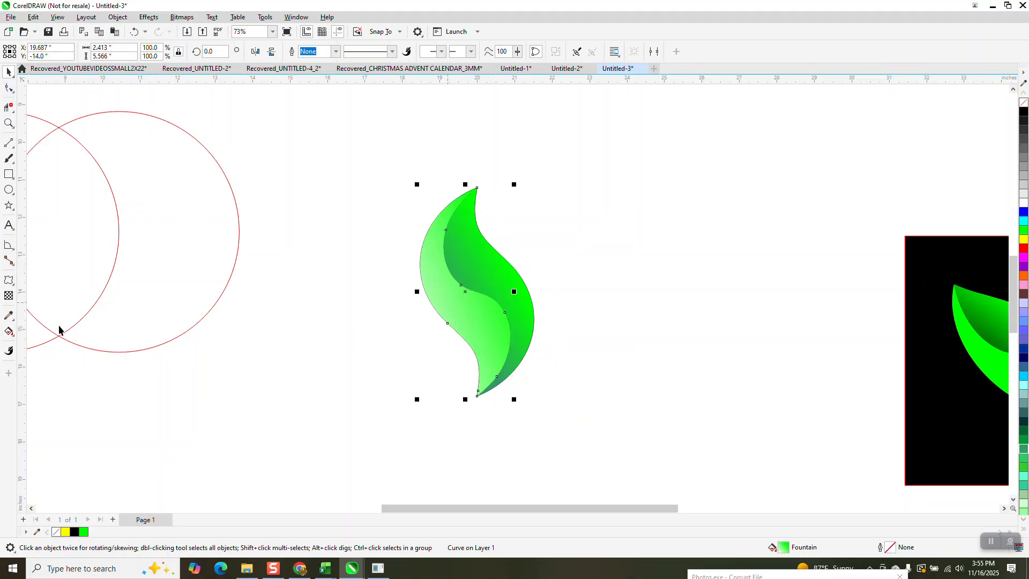
{"action": "left_click", "coordinate": [12, 335]}
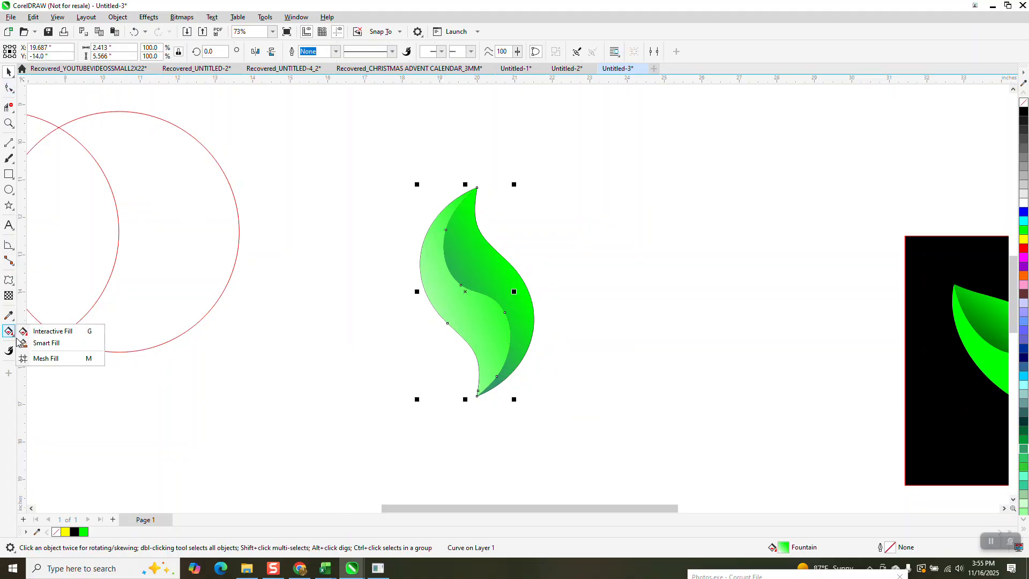
{"action": "left_click", "coordinate": [35, 337]}
{"action": "left_click_drag", "start_coordinate": [503, 289], "coordinate": [370, 366]}
{"action": "left_click_drag", "start_coordinate": [386, 326], "coordinate": [582, 266]}
{"action": "left_click_drag", "start_coordinate": [370, 366], "coordinate": [418, 328]}
{"action": "left_click_drag", "start_coordinate": [1024, 447], "coordinate": [583, 266]}
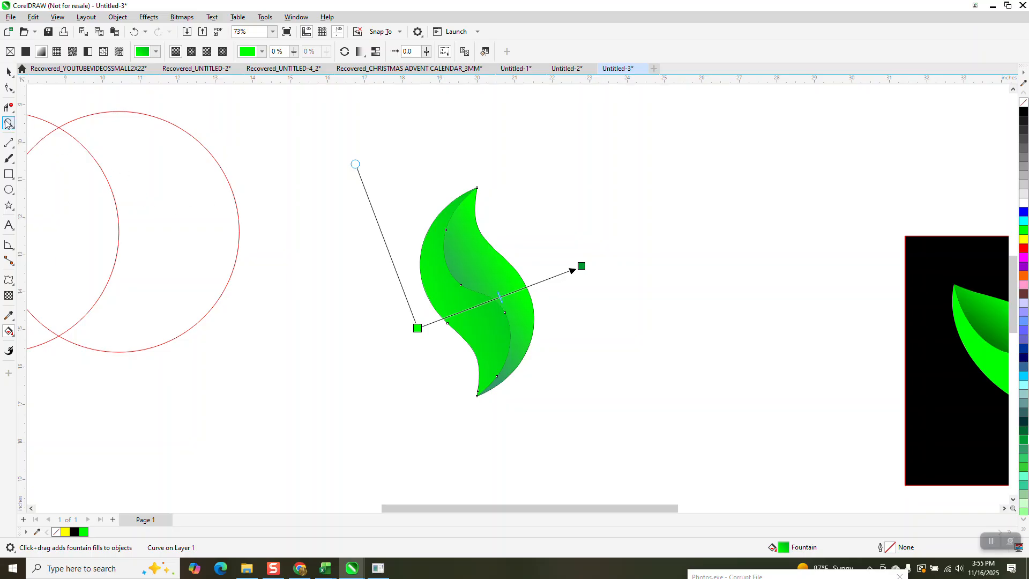
{"action": "left_click_drag", "start_coordinate": [384, 179], "coordinate": [560, 392]}
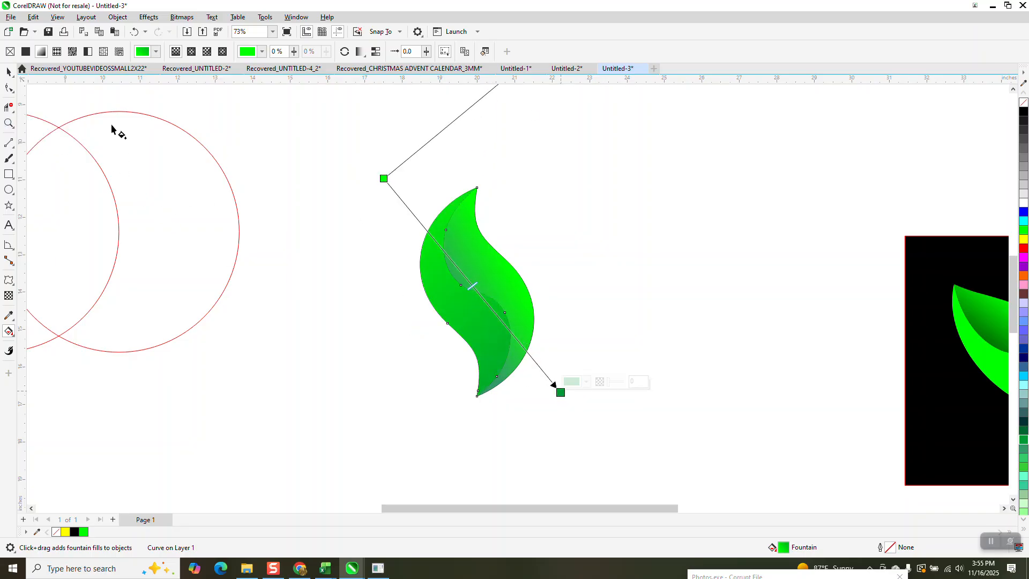
{"action": "left_click", "coordinate": [134, 31]}
- Shorten the right leaf half's gradient so its teal end sits closer to the middle of the leaf
{"action": "left_click", "coordinate": [9, 123]}
{"action": "left_click_drag", "start_coordinate": [382, 187], "coordinate": [611, 437]}
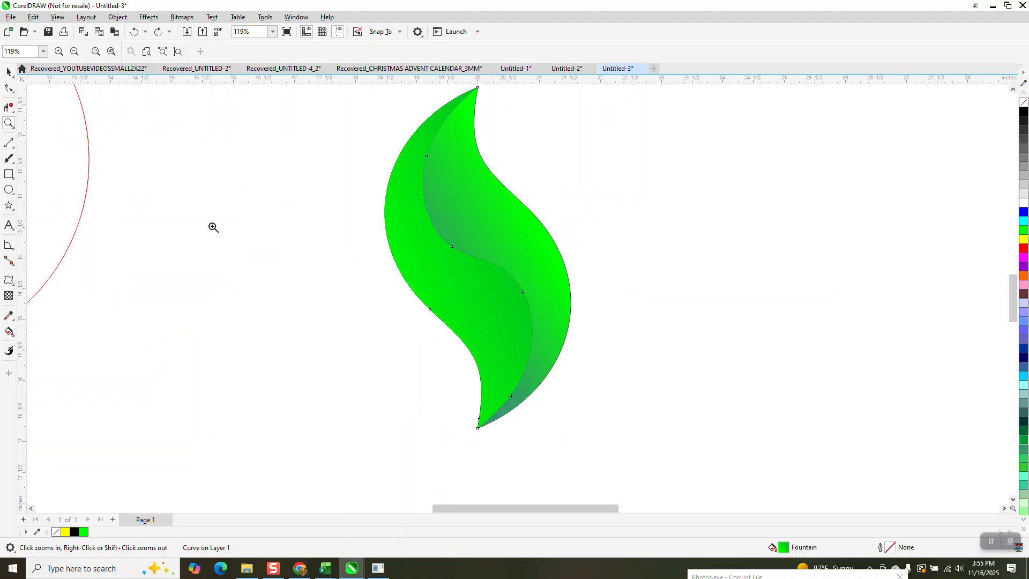
{"action": "left_click", "coordinate": [9, 71]}
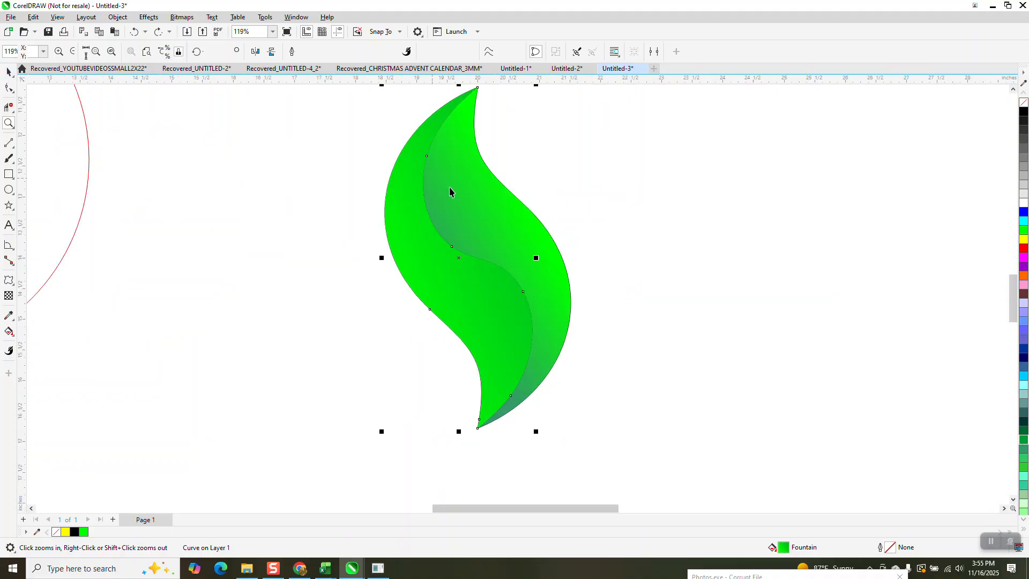
{"action": "left_click", "coordinate": [518, 229]}
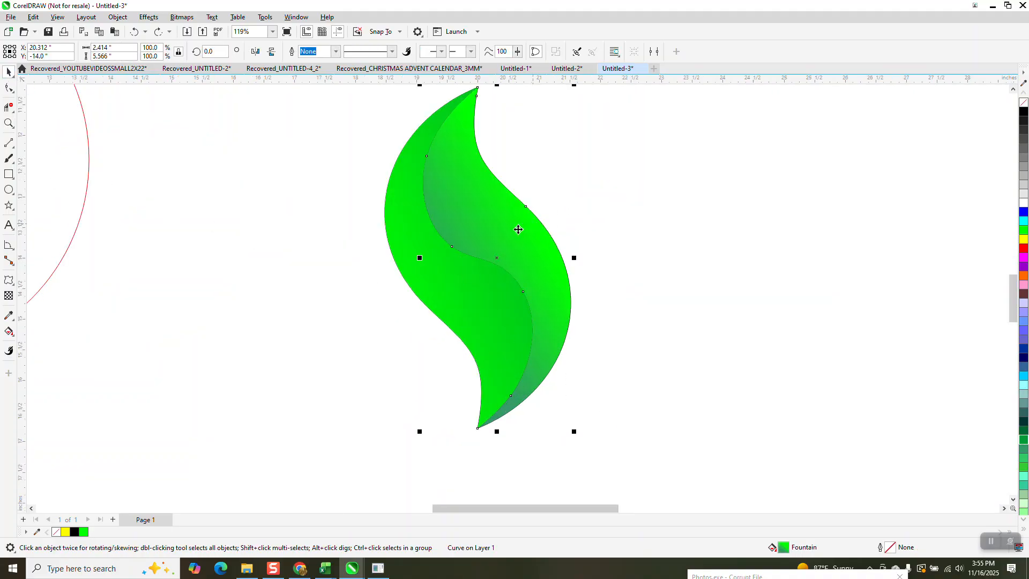
{"action": "left_click", "coordinate": [15, 335]}
{"action": "left_click", "coordinate": [67, 332]}
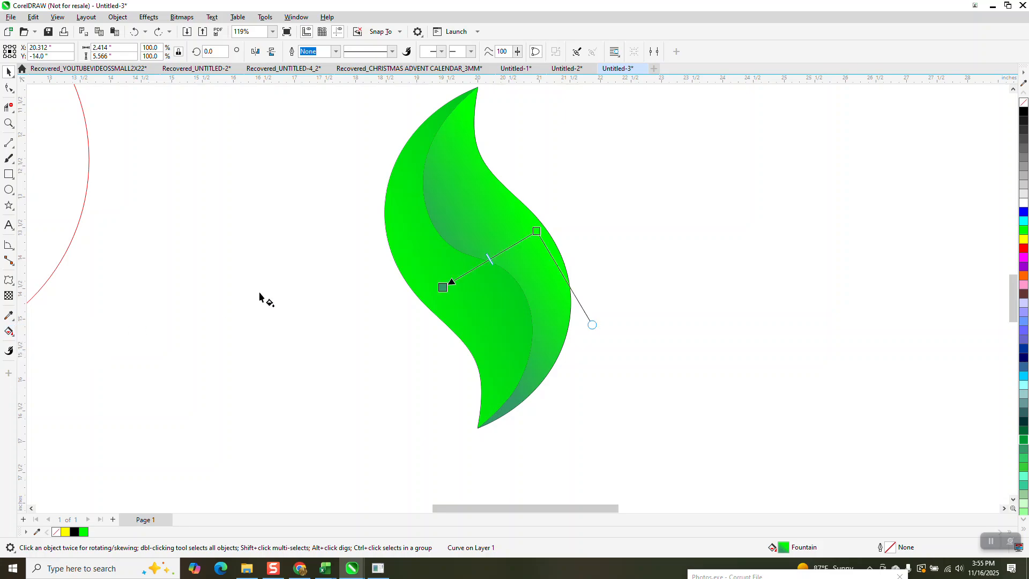
{"action": "left_click_drag", "start_coordinate": [440, 289], "coordinate": [462, 276]}
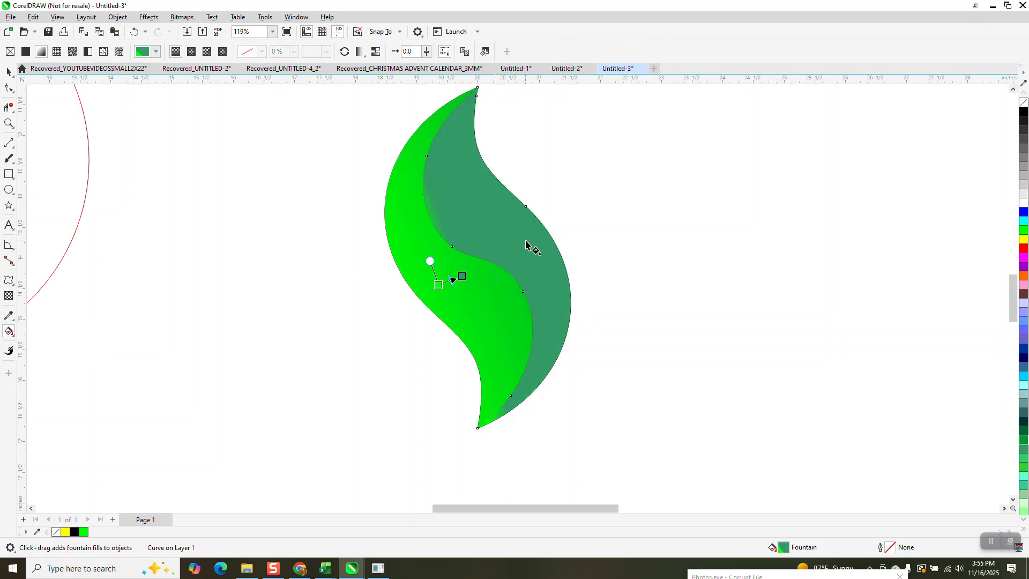
{"action": "left_click", "coordinate": [134, 32]}
{"action": "left_click_drag", "start_coordinate": [443, 287], "coordinate": [472, 273]}
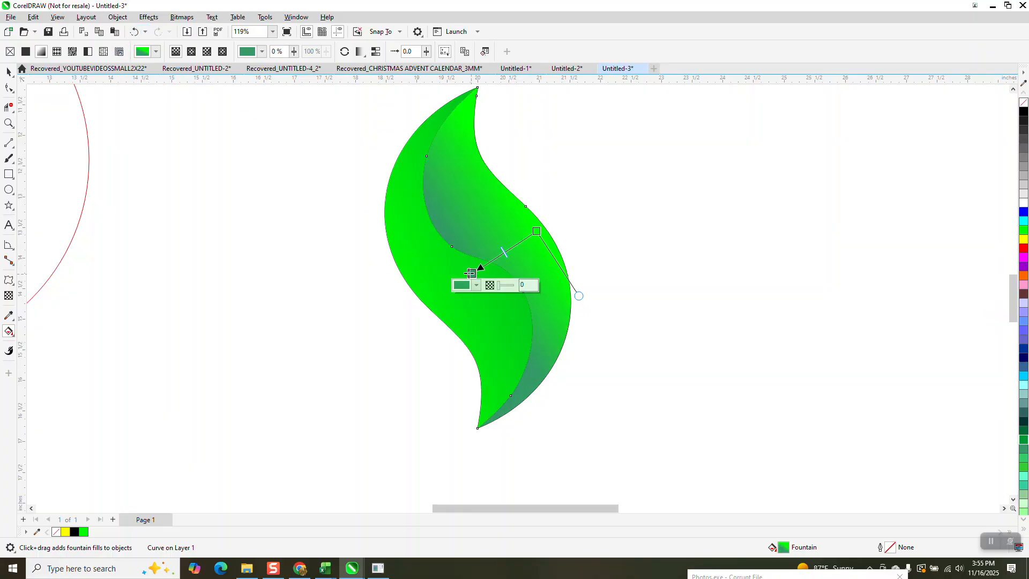
{"action": "key", "text": "space"}
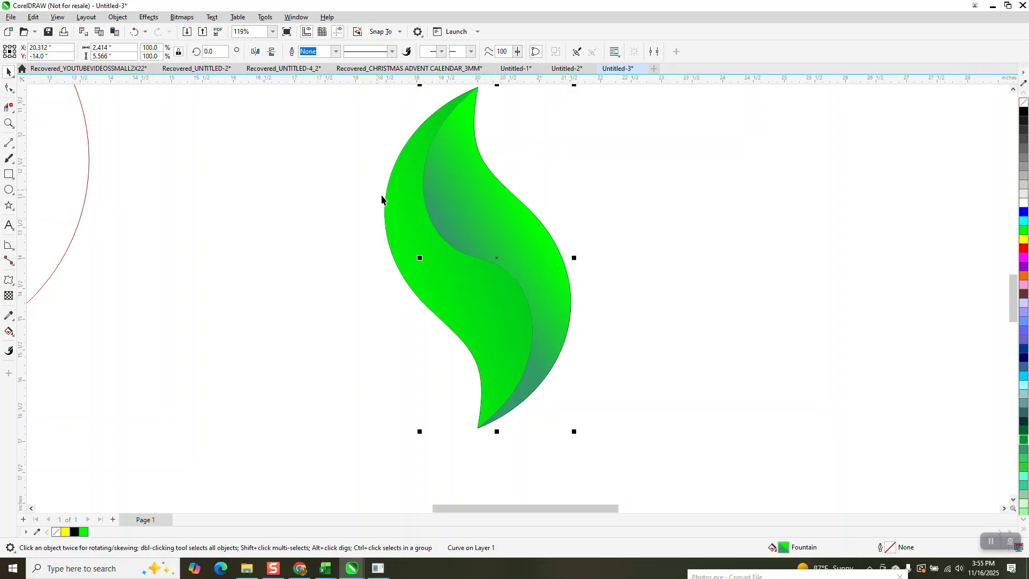
{"action": "left_click", "coordinate": [224, 249]}
- Give all the parts of the shaded leaf a black hairline outline
{"action": "scroll", "coordinate": [331, 247], "scroll_direction": "down", "scroll_amount": 2}
{"action": "left_click_drag", "start_coordinate": [549, 421], "coordinate": [550, 421]}
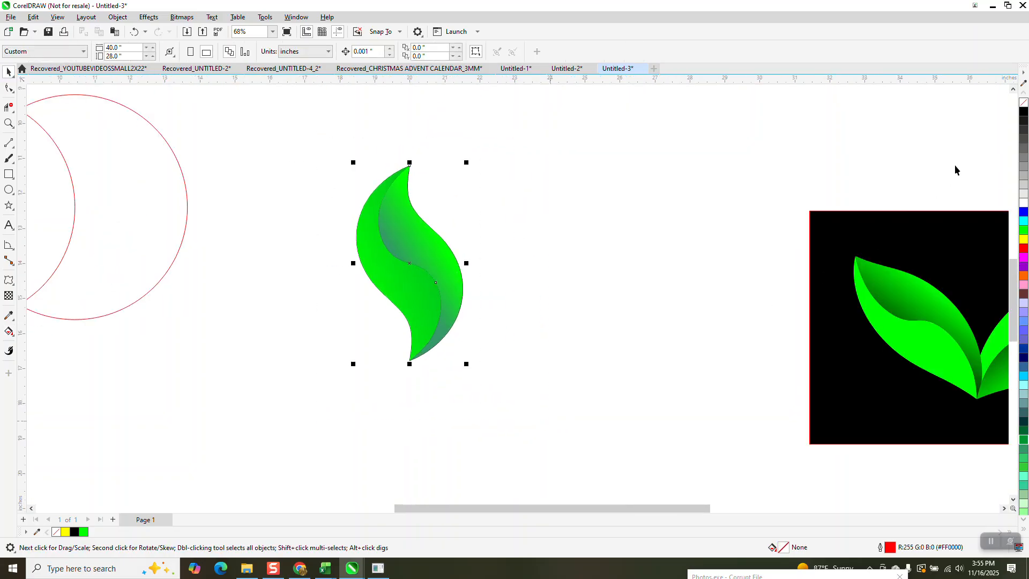
{"action": "left_click", "coordinate": [539, 239]}
{"action": "left_click_drag", "start_coordinate": [554, 391], "coordinate": [572, 387]}
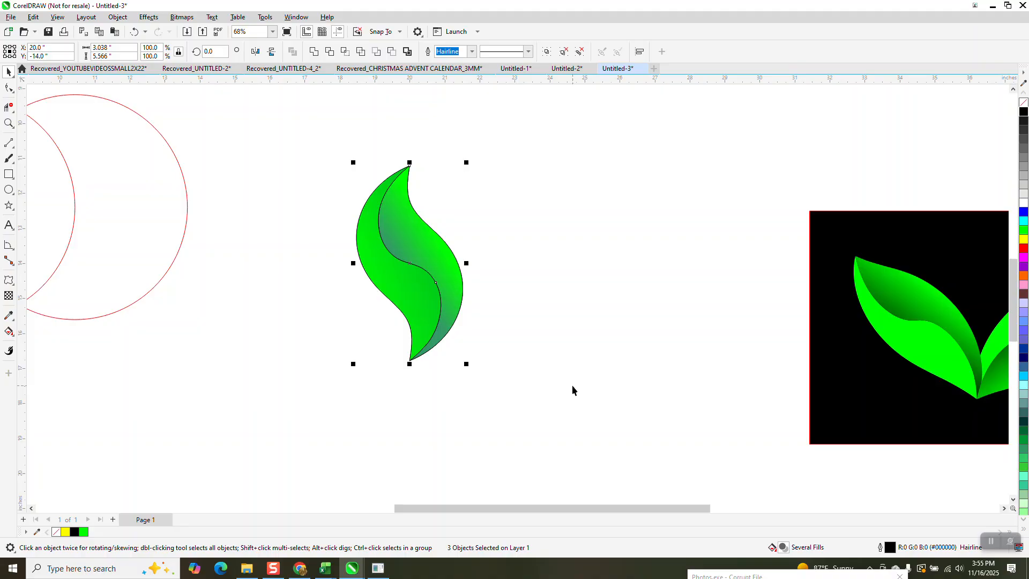
- Rotate the leaf about 37.6 degrees counterclockwise and place a horizontally mirrored copy beside it with the lower tips meeting
{"action": "left_click", "coordinate": [410, 264]}
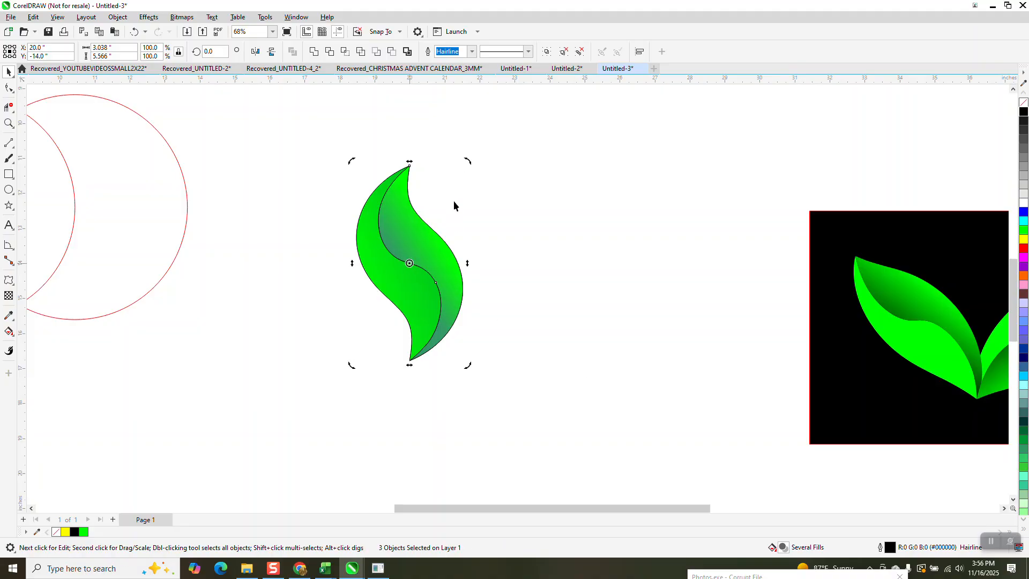
{"action": "left_click_drag", "start_coordinate": [463, 161], "coordinate": [400, 182]}
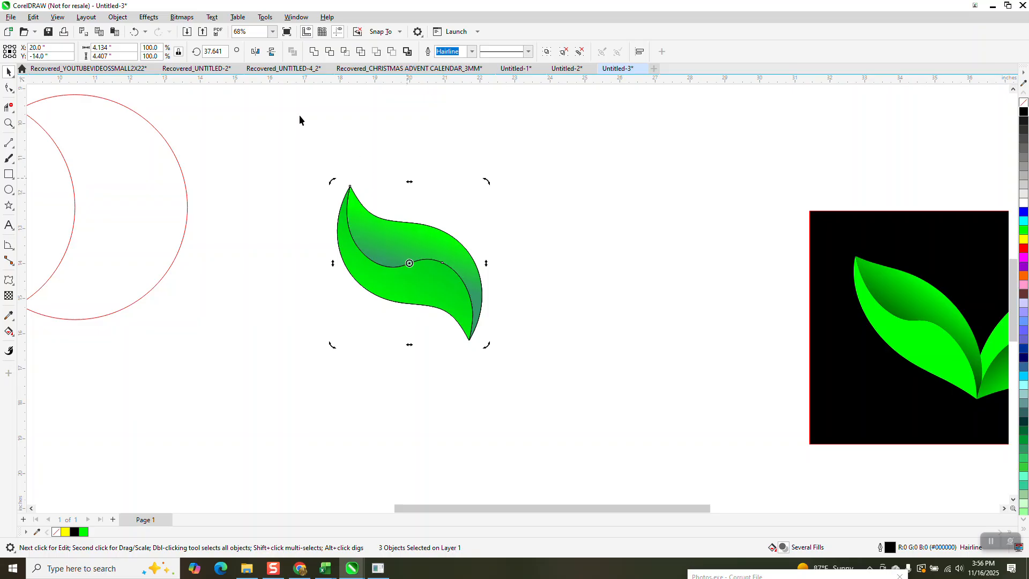
{"action": "left_click", "coordinate": [255, 52]}
{"action": "left_click_drag", "start_coordinate": [419, 294], "coordinate": [592, 269]}
{"action": "left_click_drag", "start_coordinate": [524, 314], "coordinate": [470, 338]}
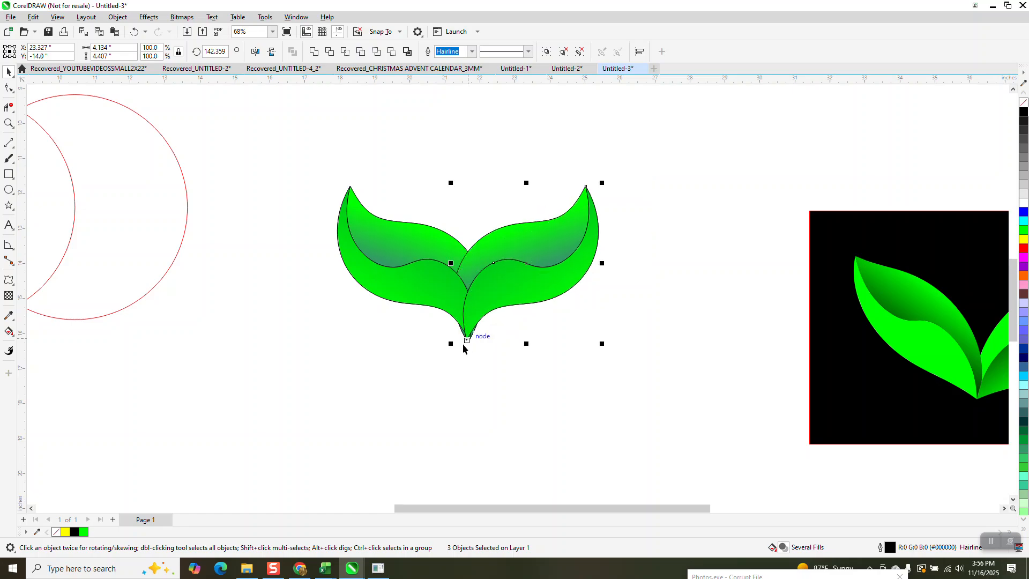
{"action": "left_click", "coordinate": [419, 370]}
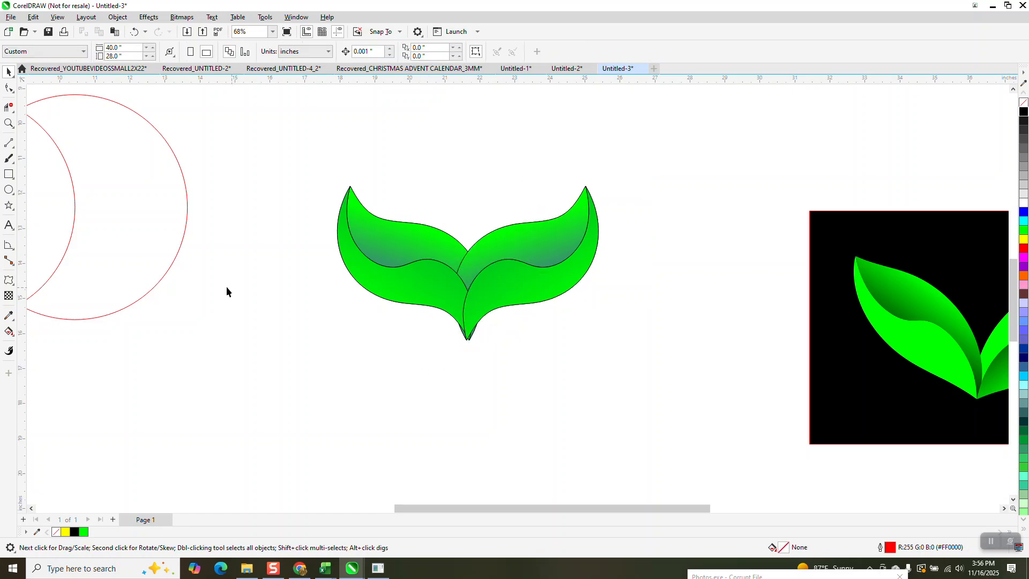
- Try moving the lower half away from the right leaf, and undo it together with the leaf's tip-to-tip placement
{"action": "left_click", "coordinate": [8, 123]}
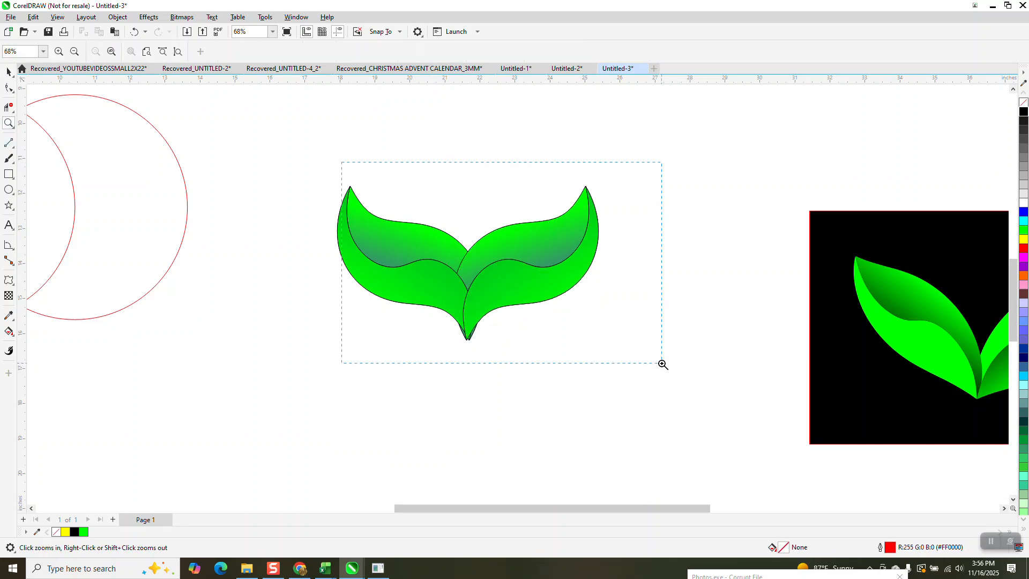
{"action": "left_click_drag", "start_coordinate": [663, 365], "coordinate": [664, 364]}
{"action": "left_click", "coordinate": [3, 56]}
{"action": "left_click", "coordinate": [7, 72]}
{"action": "left_click_drag", "start_coordinate": [491, 390], "coordinate": [687, 437]}
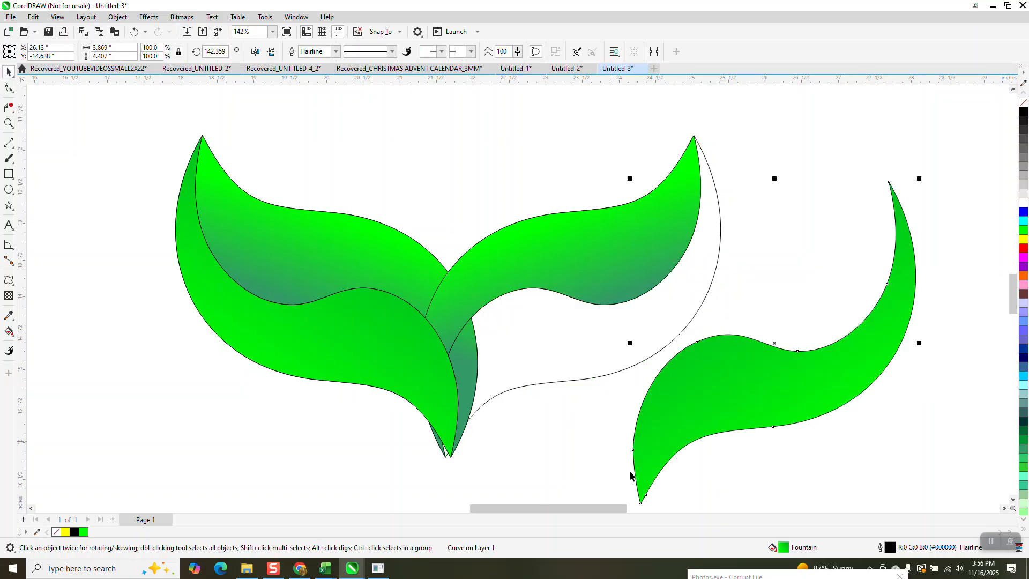
{"action": "left_click", "coordinate": [134, 32]}
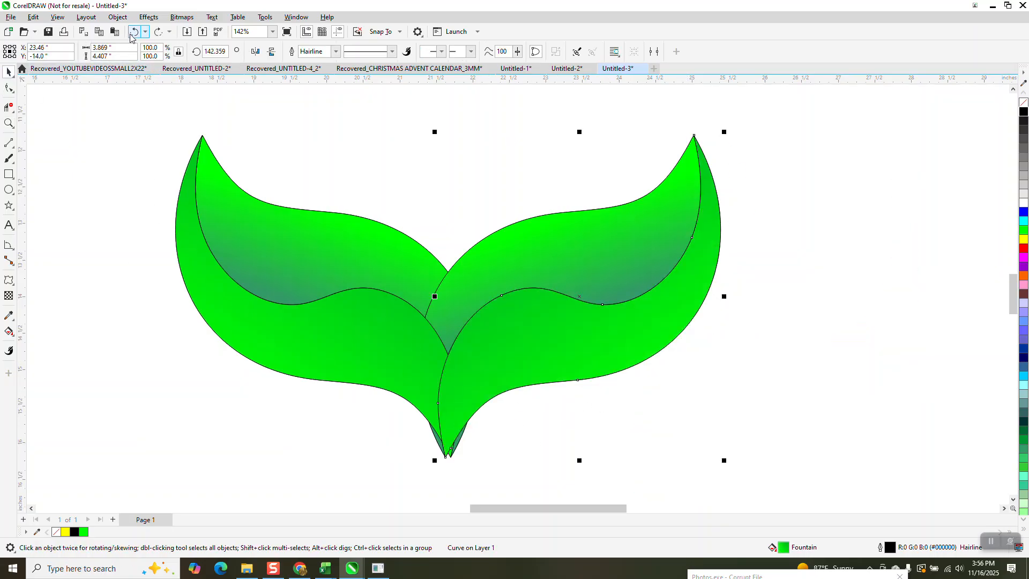
{"action": "left_click", "coordinate": [134, 32]}
- Group the right leaf's parts and snap its lower tip onto the lower tip of the left leaf
{"action": "scroll", "coordinate": [541, 243], "scroll_direction": "down", "scroll_amount": 1}
{"action": "left_click_drag", "start_coordinate": [527, 131], "coordinate": [749, 365]}
{"action": "key", "text": "ctrl+g"}
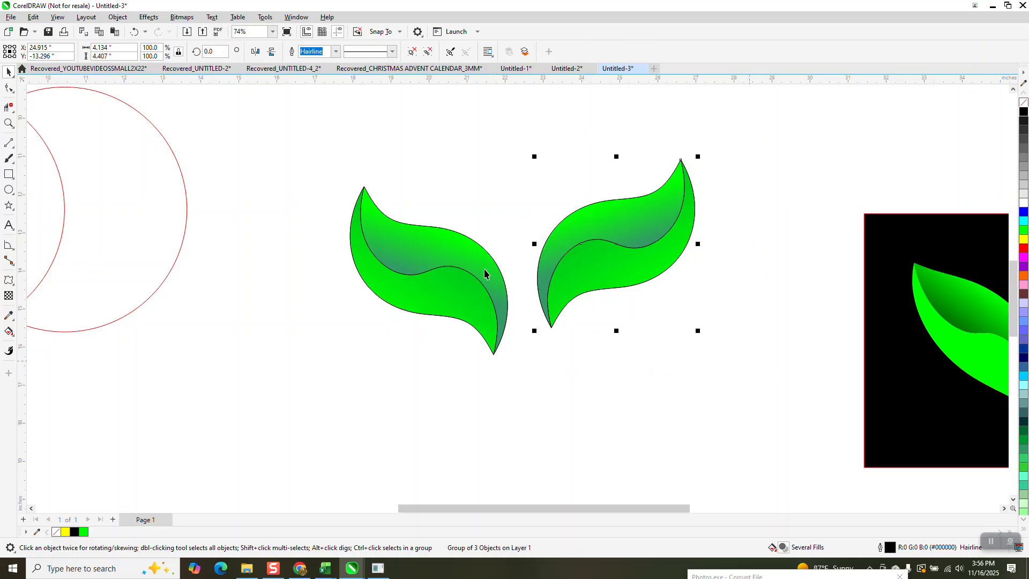
{"action": "left_click_drag", "start_coordinate": [334, 157], "coordinate": [541, 404]}
{"action": "left_click", "coordinate": [551, 327]}
{"action": "left_click_drag", "start_coordinate": [551, 326], "coordinate": [494, 355]}
{"action": "left_click", "coordinate": [9, 123]}
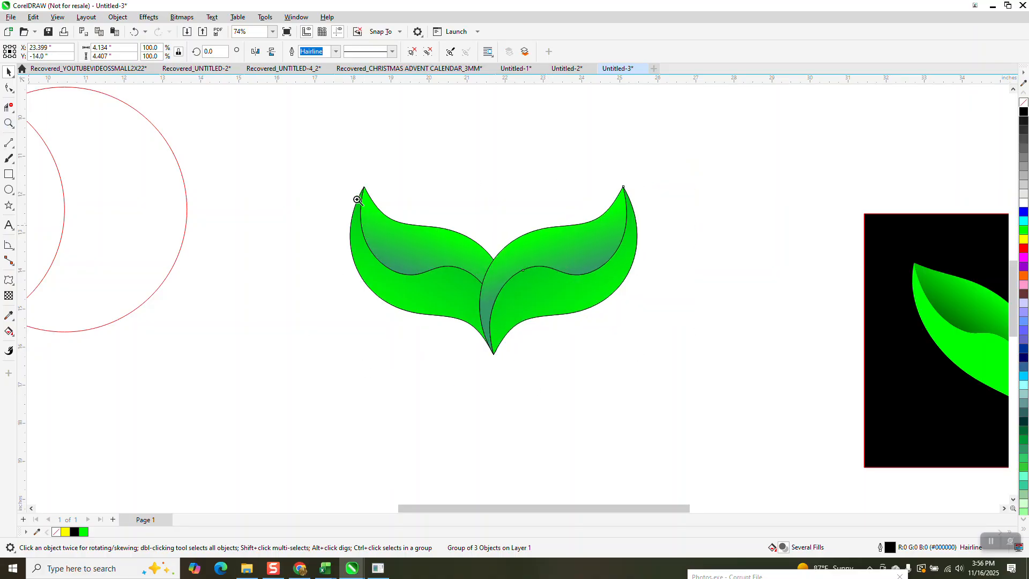
{"action": "left_click_drag", "start_coordinate": [334, 180], "coordinate": [695, 394]}
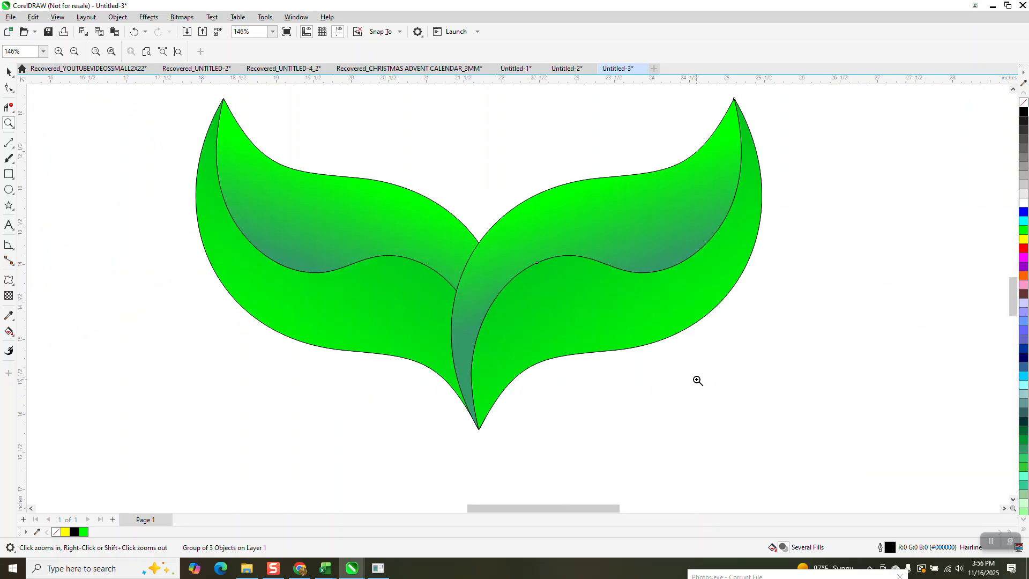
{"action": "scroll", "coordinate": [691, 384], "scroll_direction": "down", "scroll_amount": 1}
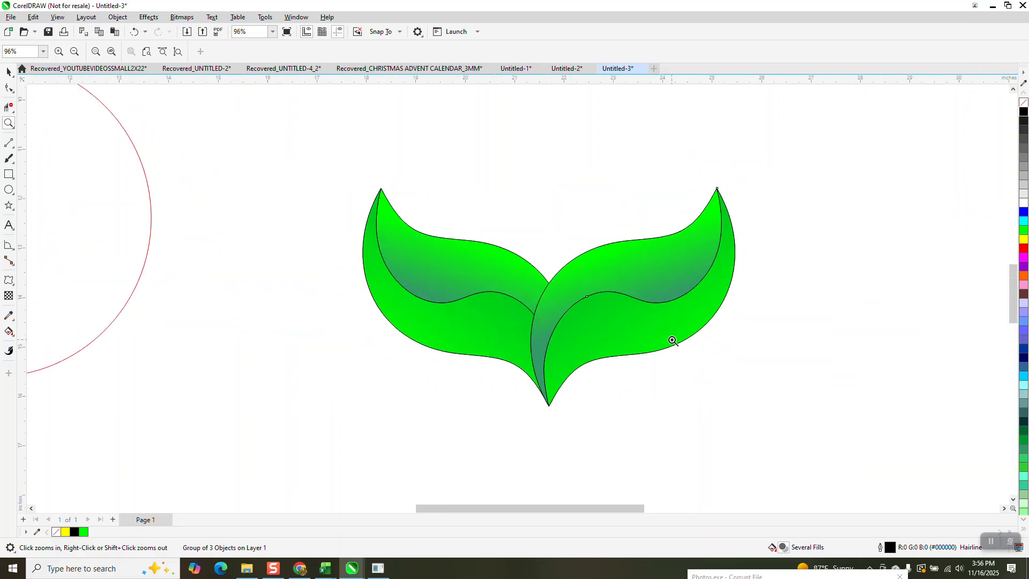